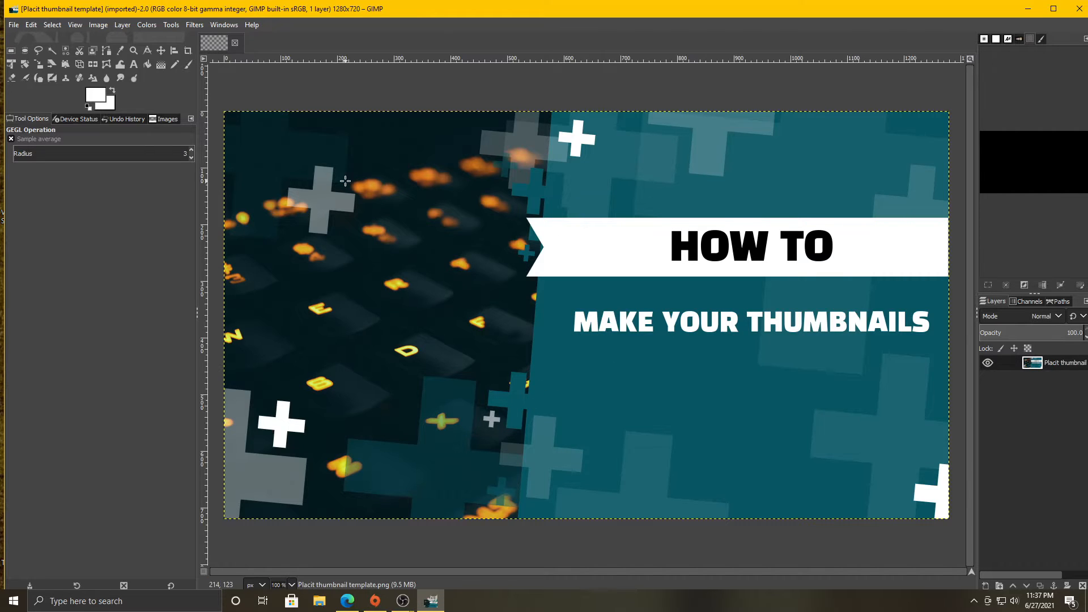
Step: Choose the NEON GLOW-Hollow font for the Text tool
{"action": "left_click", "coordinate": [134, 64]}
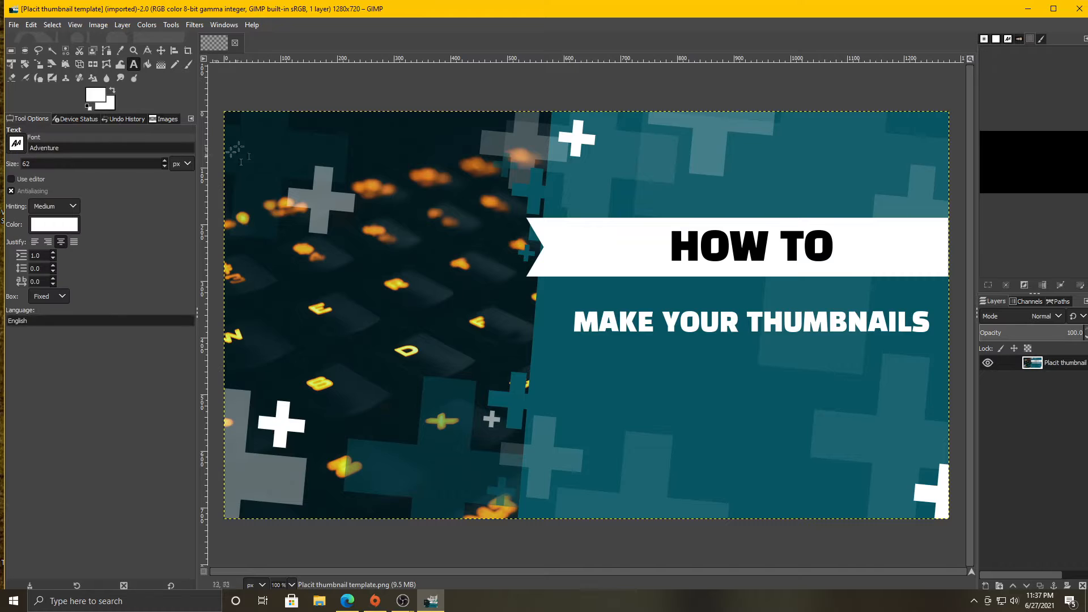
{"action": "left_click", "coordinate": [22, 144]}
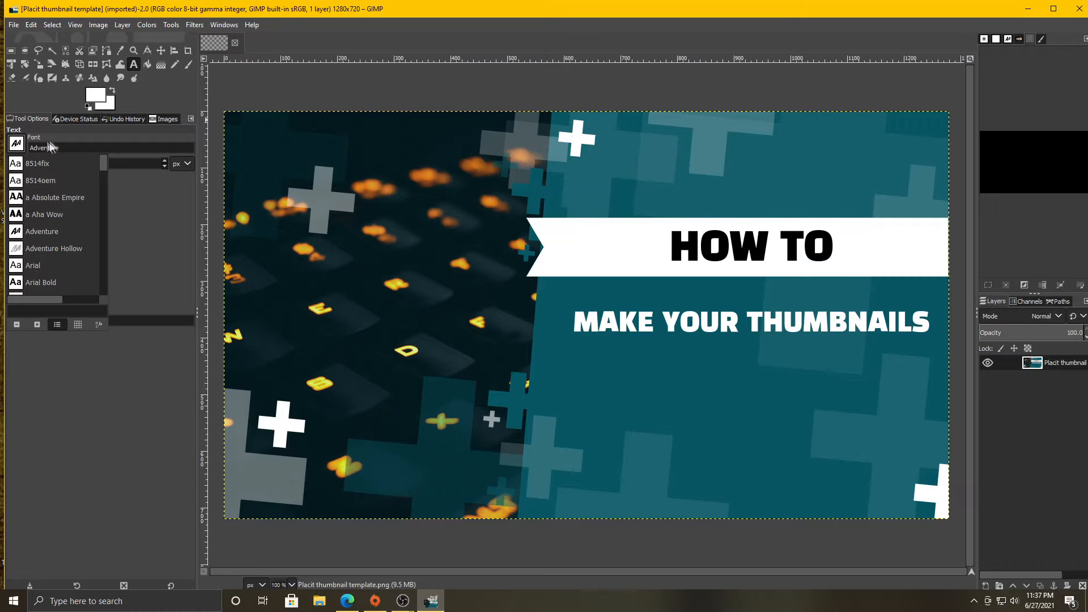
{"action": "scroll", "coordinate": [57, 238], "scroll_direction": "down", "scroll_amount": 8}
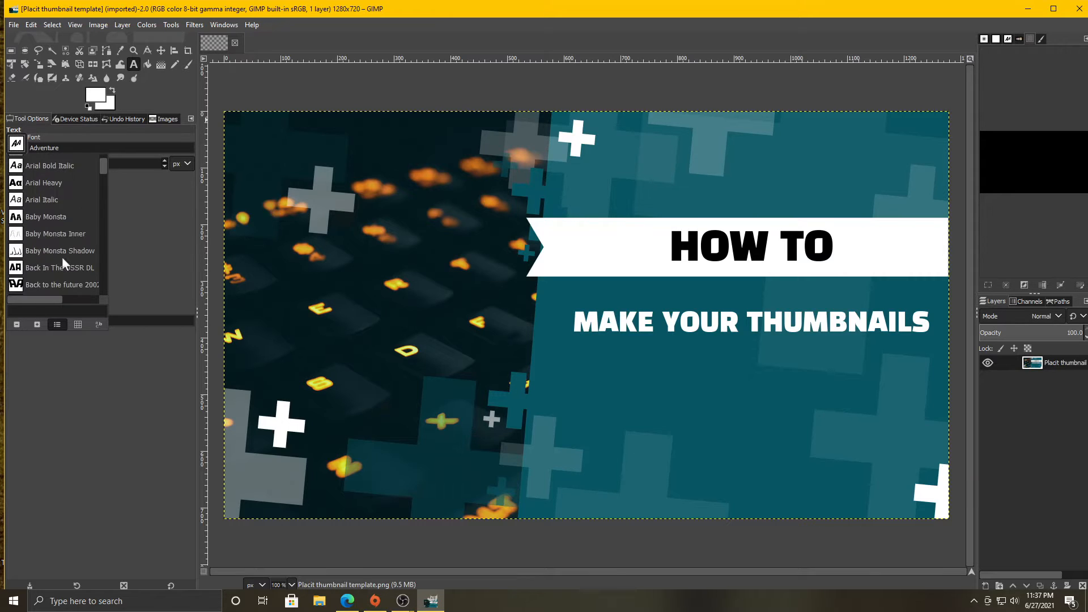
{"action": "scroll", "coordinate": [52, 255], "scroll_direction": "down", "scroll_amount": 10}
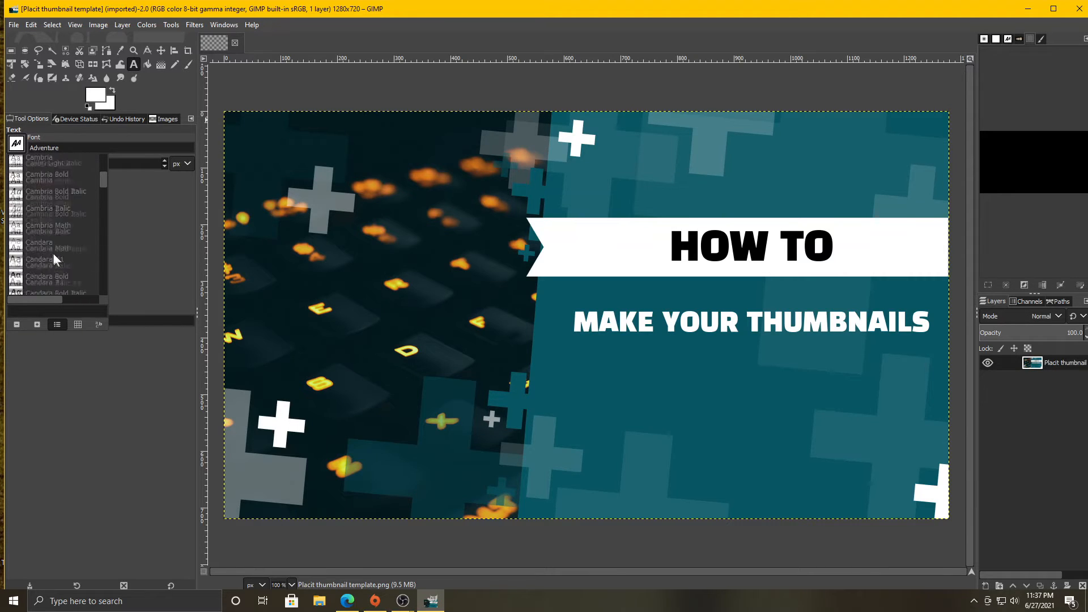
{"action": "scroll", "coordinate": [59, 266], "scroll_direction": "down", "scroll_amount": 12}
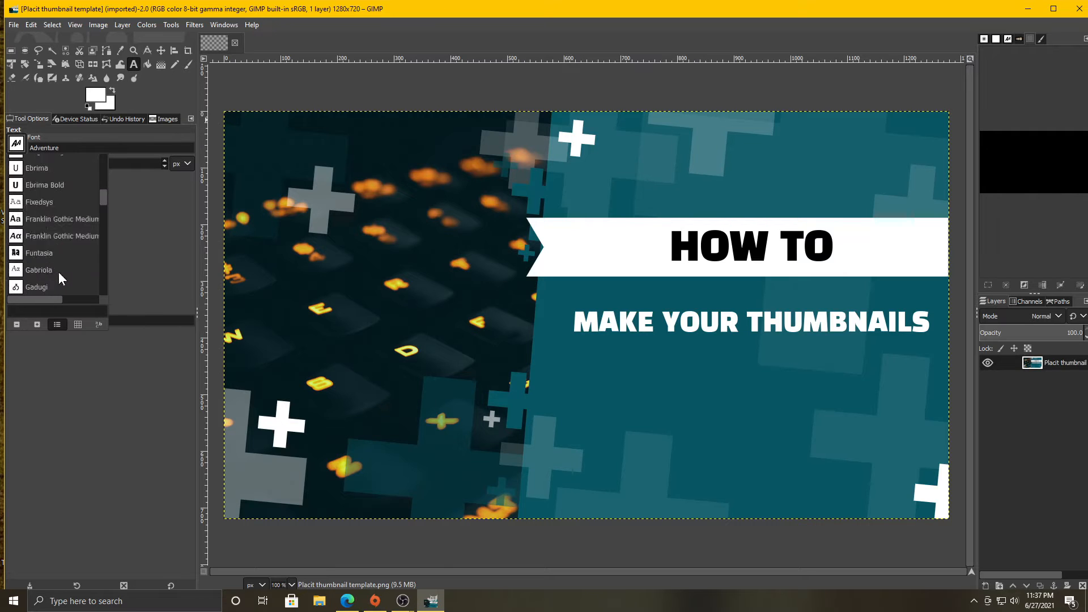
{"action": "scroll", "coordinate": [62, 274], "scroll_direction": "down", "scroll_amount": 12}
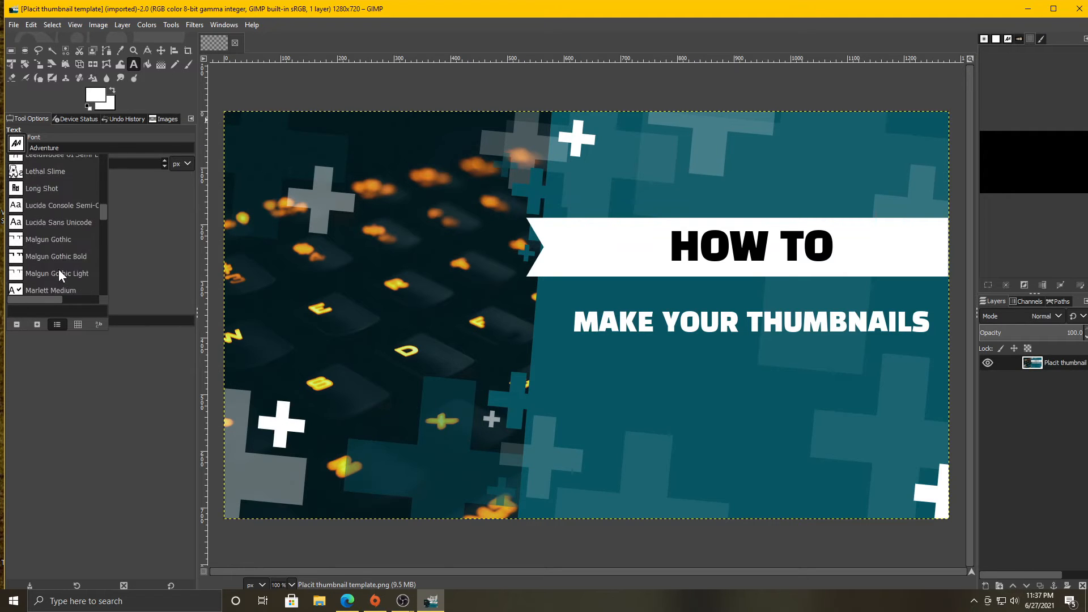
{"action": "scroll", "coordinate": [53, 271], "scroll_direction": "down", "scroll_amount": 10}
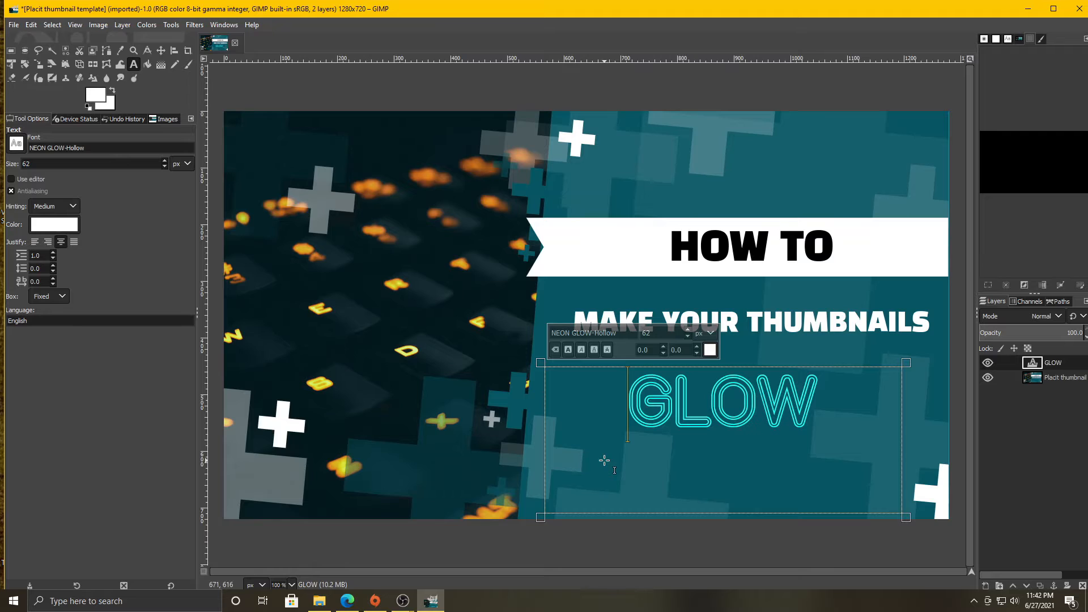
Step: Move the GLOW text down one line and add a transparent 1280 × 720 px layer directly beneath the text layer
{"action": "key", "text": "Return"}
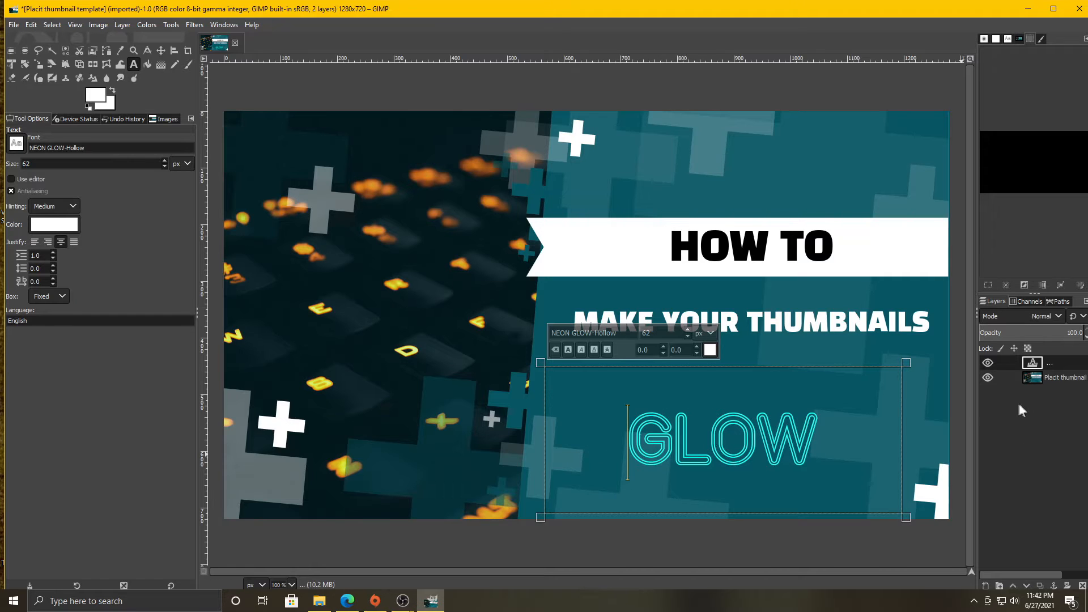
{"action": "right_click", "coordinate": [1056, 365]}
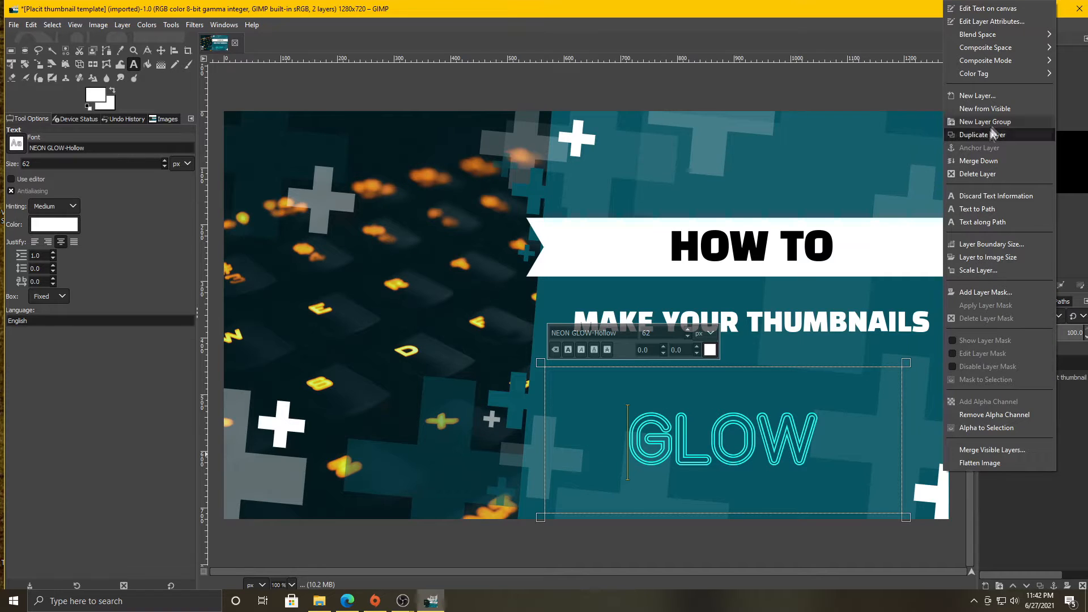
{"action": "left_click", "coordinate": [1000, 96]}
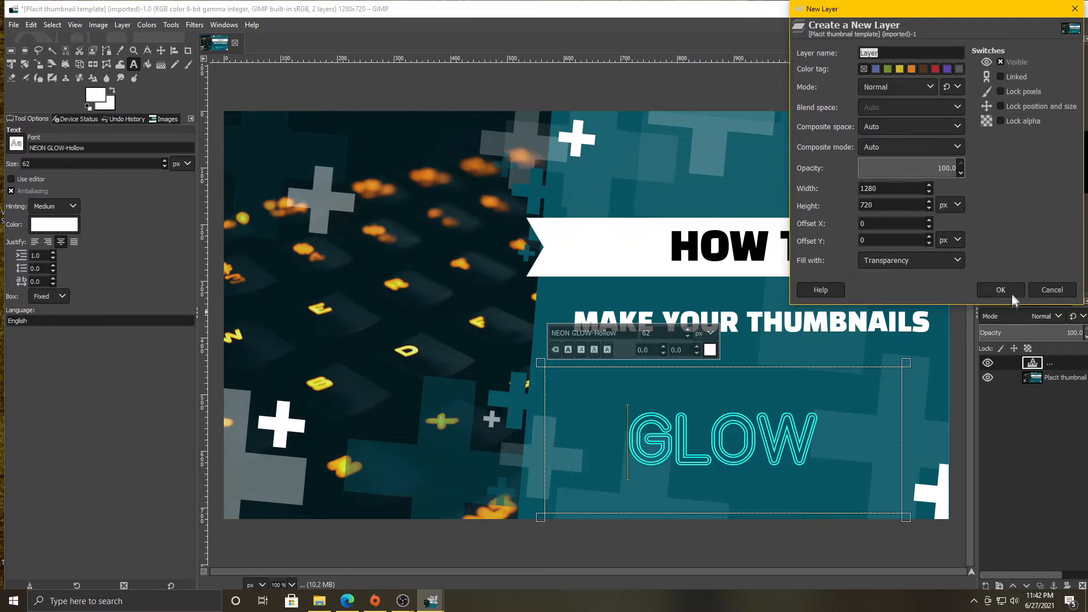
{"action": "left_click", "coordinate": [1012, 294]}
{"action": "left_click_drag", "start_coordinate": [1039, 391], "coordinate": [1065, 392]}
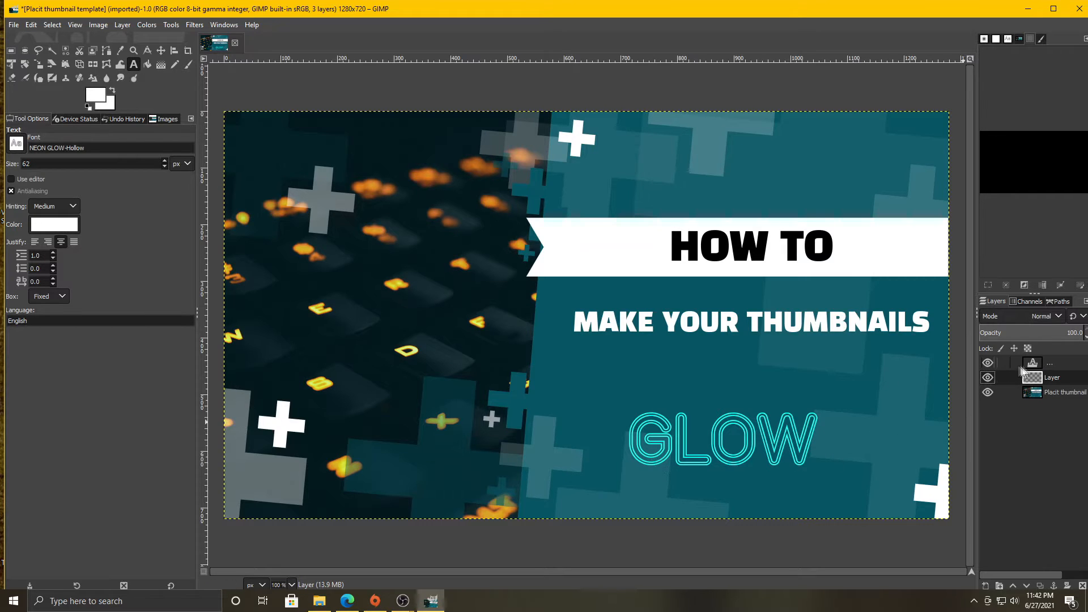
Step: Convert the GLOW text layer's alpha to a selection and grow the selection by a few pixels
{"action": "left_click", "coordinate": [1048, 363]}
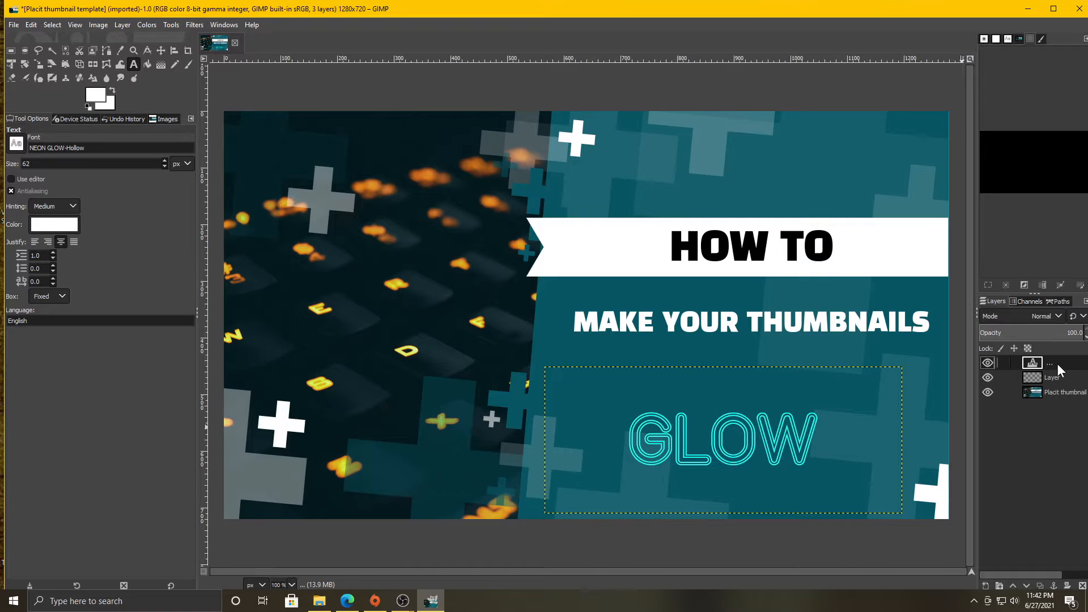
{"action": "right_click", "coordinate": [1057, 362]}
{"action": "left_click", "coordinate": [994, 427]}
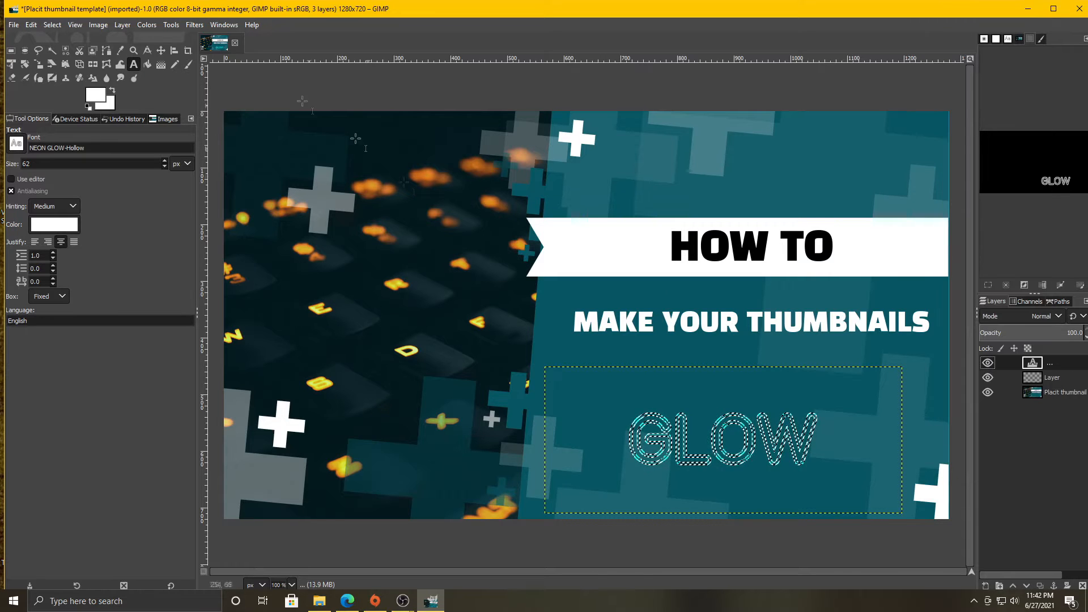
{"action": "left_click", "coordinate": [53, 25]}
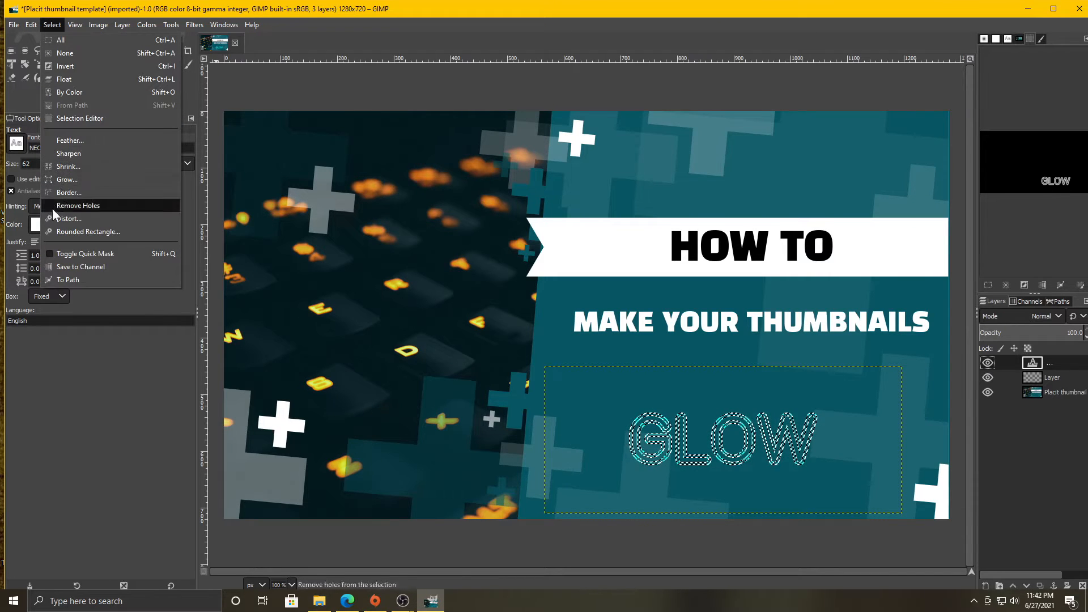
{"action": "left_click", "coordinate": [73, 179]}
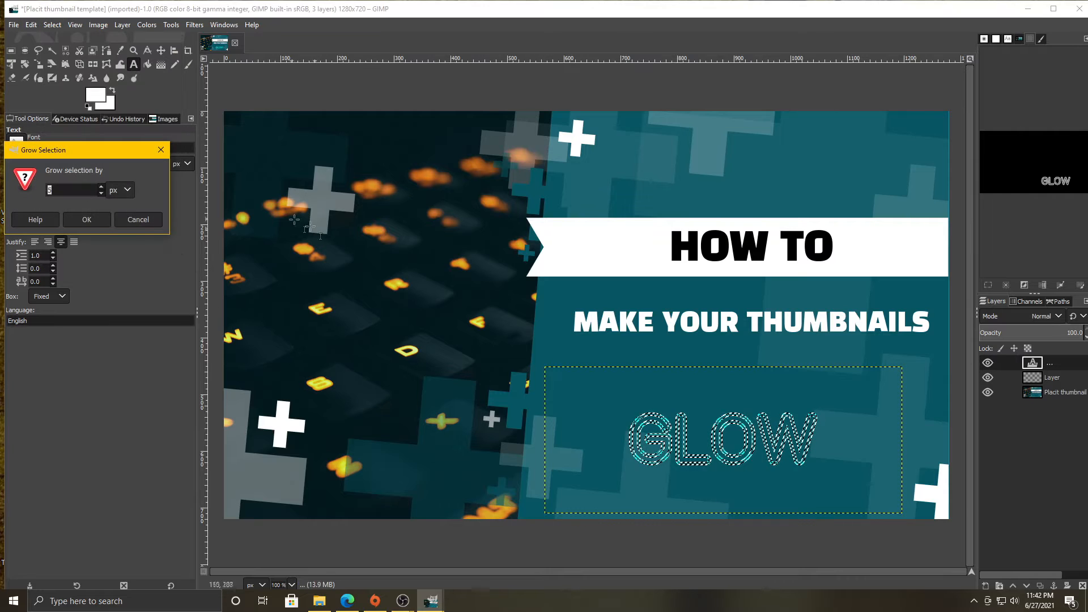
{"action": "left_click", "coordinate": [101, 192]}
{"action": "left_click", "coordinate": [101, 193]}
{"action": "left_click", "coordinate": [87, 219]}
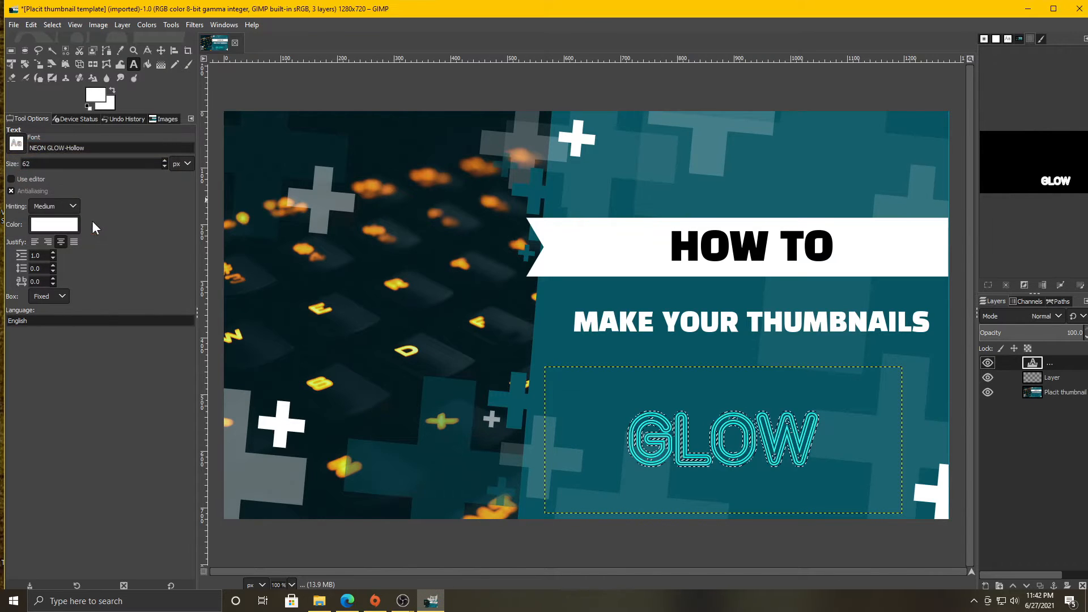
Step: Try to bucket-fill the grown GLOW selection with white on the text layer
{"action": "left_click", "coordinate": [147, 64]}
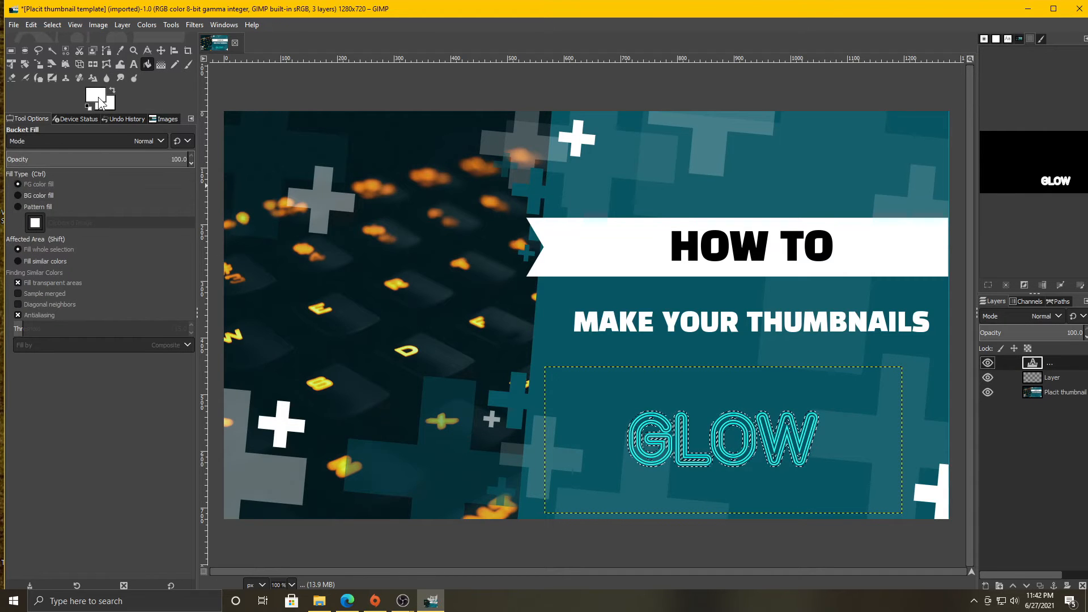
{"action": "left_click", "coordinate": [96, 95]}
{"action": "left_click", "coordinate": [145, 233]}
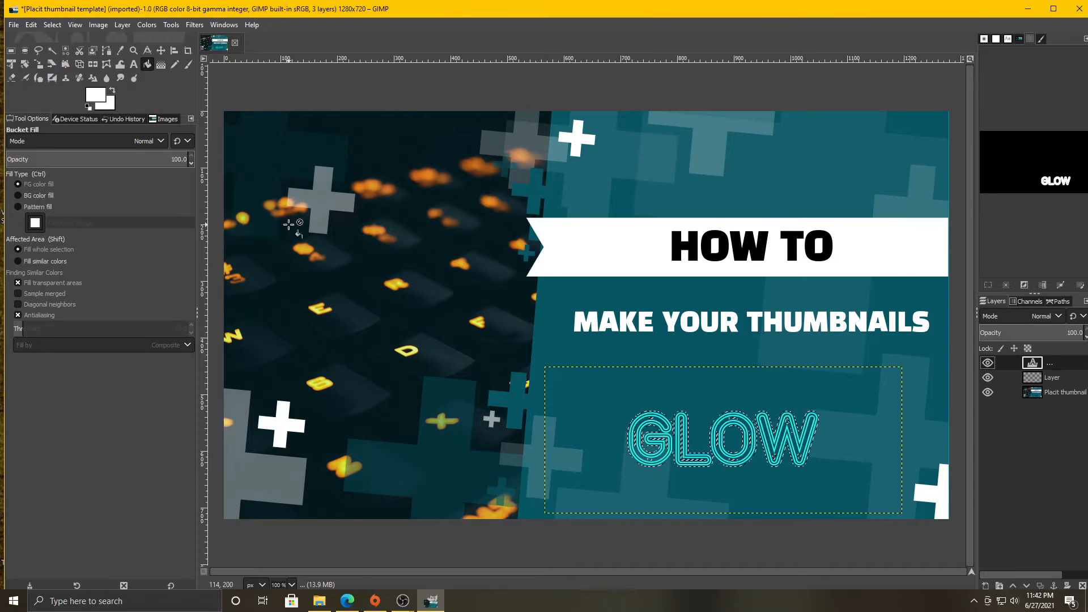
{"action": "left_click", "coordinate": [645, 456]}
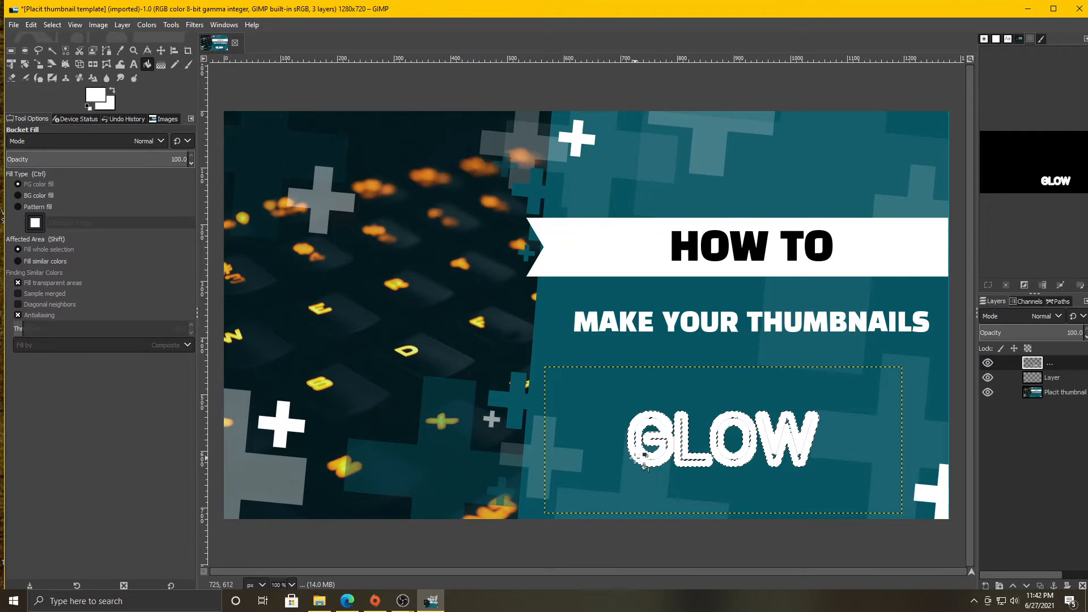
Step: Undo the white fill on the text layer and fill the selection with white on the empty layer beneath it
{"action": "left_click", "coordinate": [31, 26]}
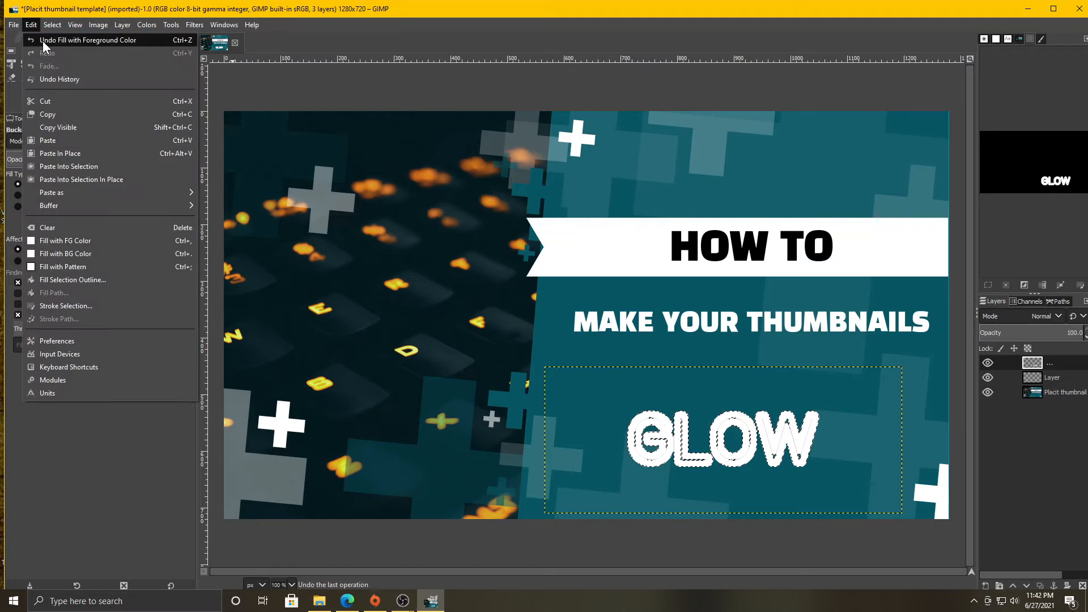
{"action": "left_click", "coordinate": [42, 41]}
{"action": "left_click", "coordinate": [1051, 381]}
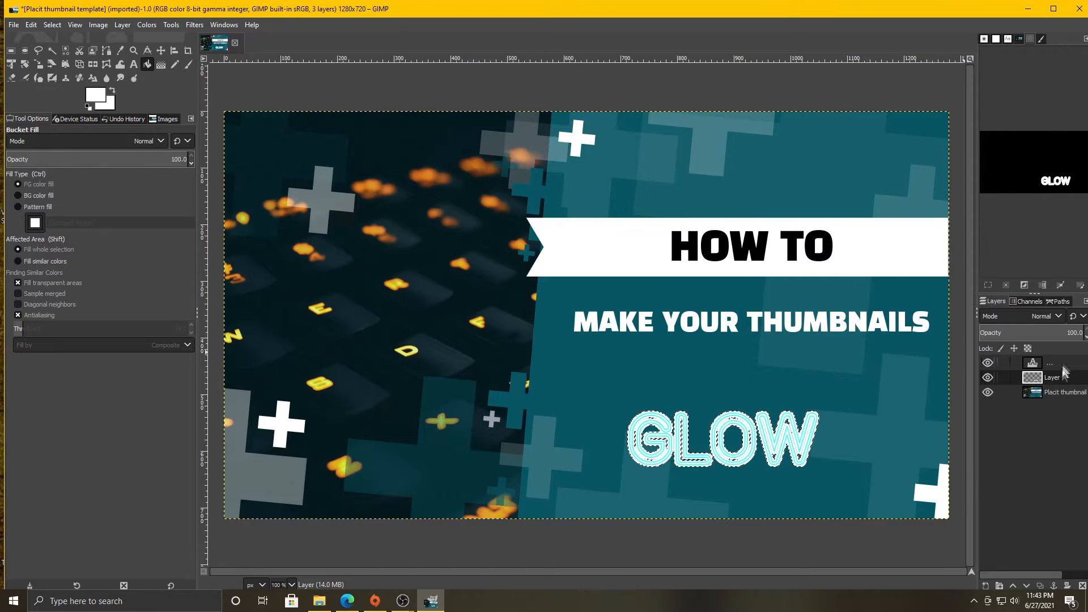
Step: Replace the existing text in the text layer with "glow" in the Neon font
{"action": "double_click", "coordinate": [1032, 363]}
{"action": "left_click_drag", "start_coordinate": [789, 441], "coordinate": [602, 440]}
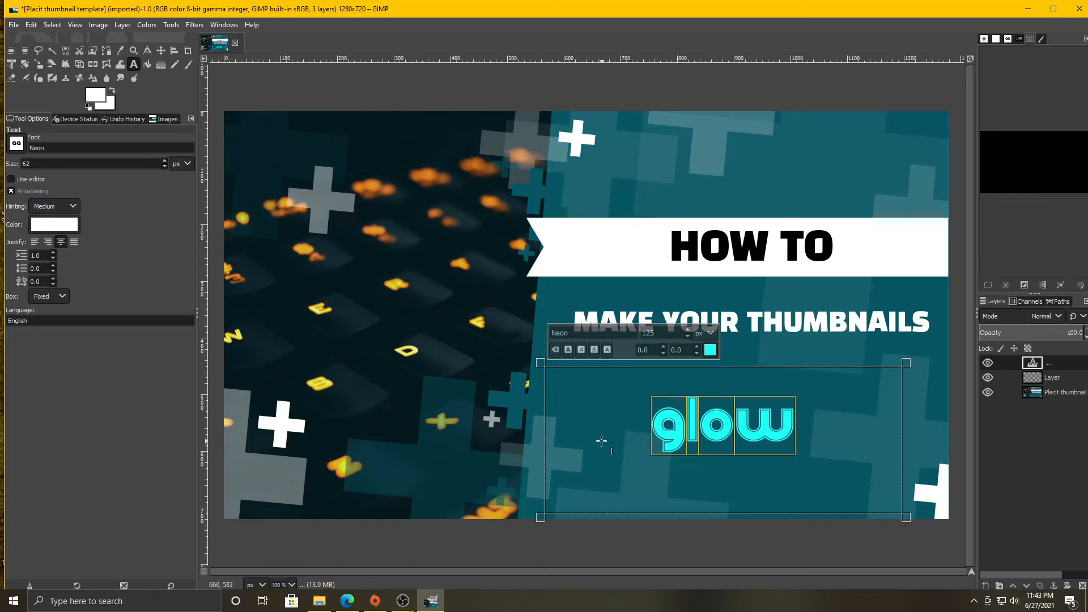
{"action": "type", "text": "g"}
{"action": "key", "text": "BackSpace"}
{"action": "type", "text": "glow"}
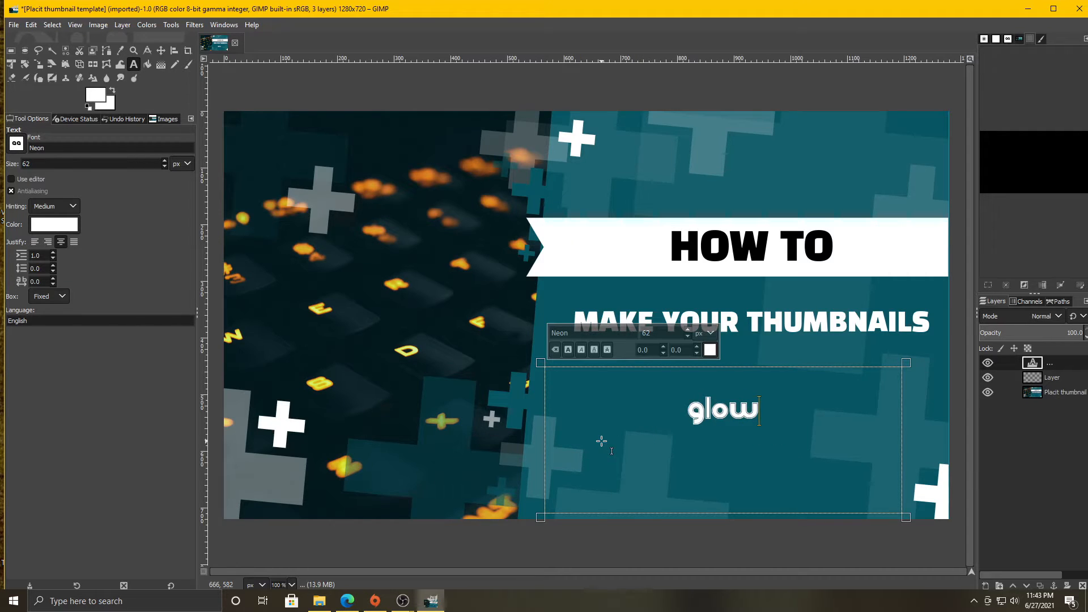
Step: Set the "glow" text's size to 232 px and its color to cyan
{"action": "left_click_drag", "start_coordinate": [687, 421], "coordinate": [799, 453]}
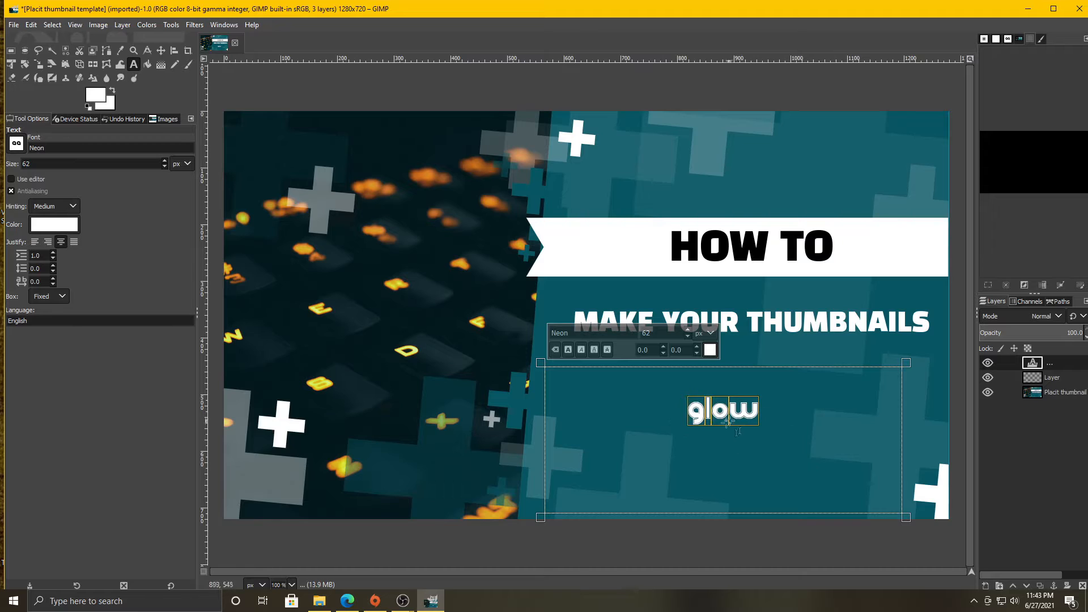
{"action": "left_click_drag", "start_coordinate": [688, 331], "coordinate": [688, 331]}
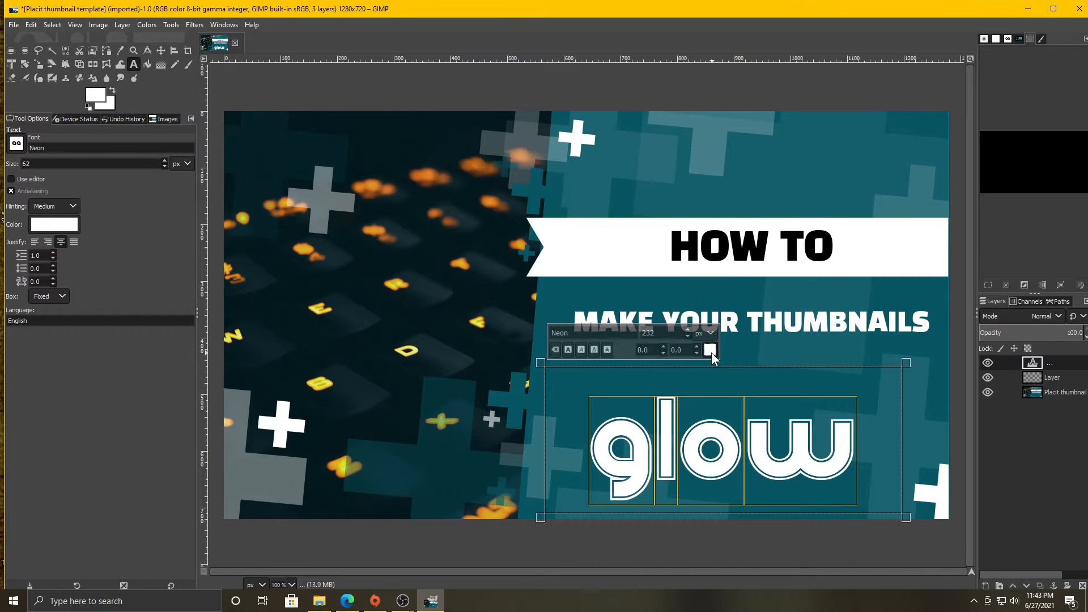
{"action": "left_click", "coordinate": [710, 349]}
{"action": "left_click", "coordinate": [751, 413]}
{"action": "left_click", "coordinate": [754, 456]}
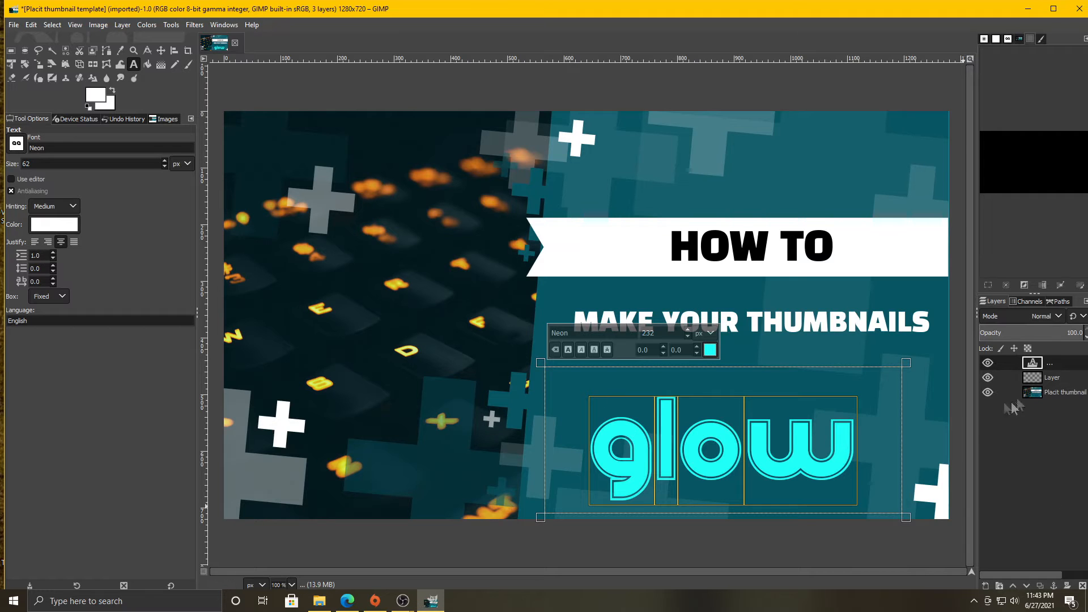
Step: Create a selection from the "glow" text layer's alpha and grow it slightly beyond the letters
{"action": "right_click", "coordinate": [1062, 365]}
{"action": "left_click", "coordinate": [1012, 433]}
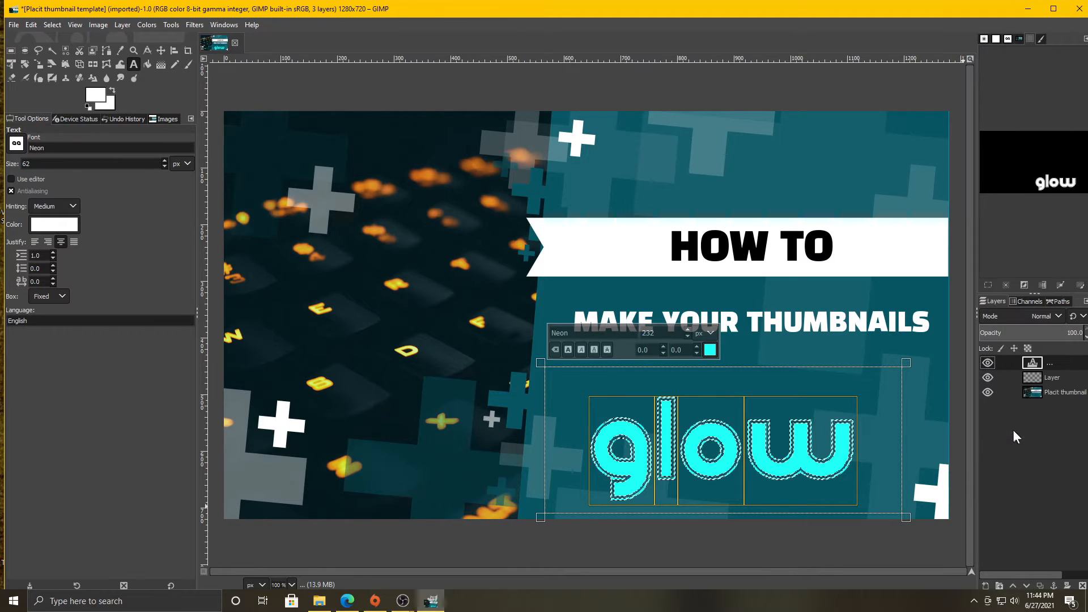
{"action": "left_click", "coordinate": [53, 24]}
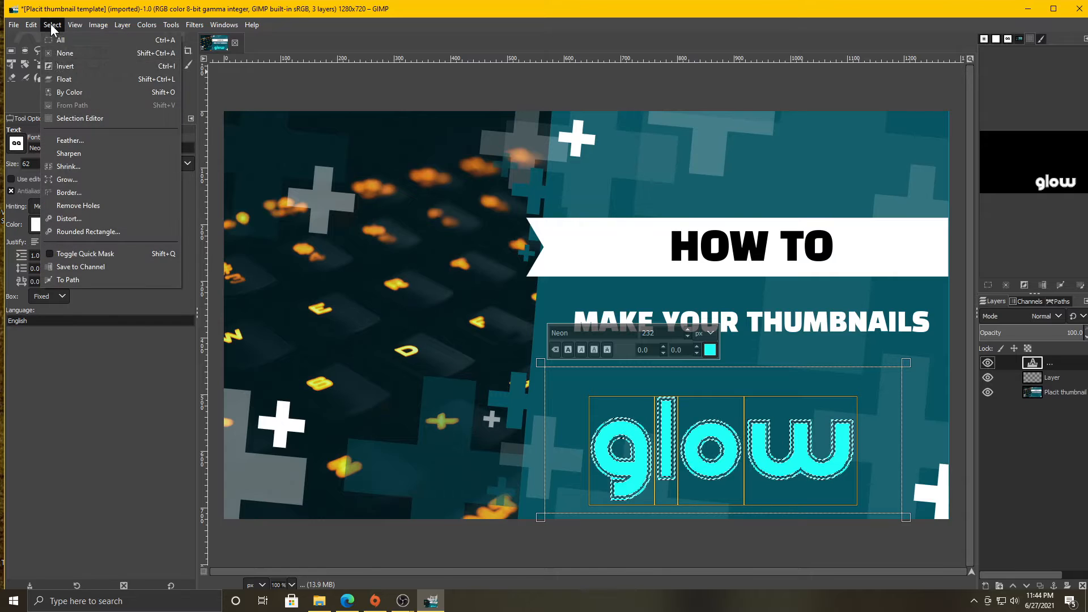
{"action": "left_click", "coordinate": [68, 179]}
{"action": "left_click", "coordinate": [91, 220]}
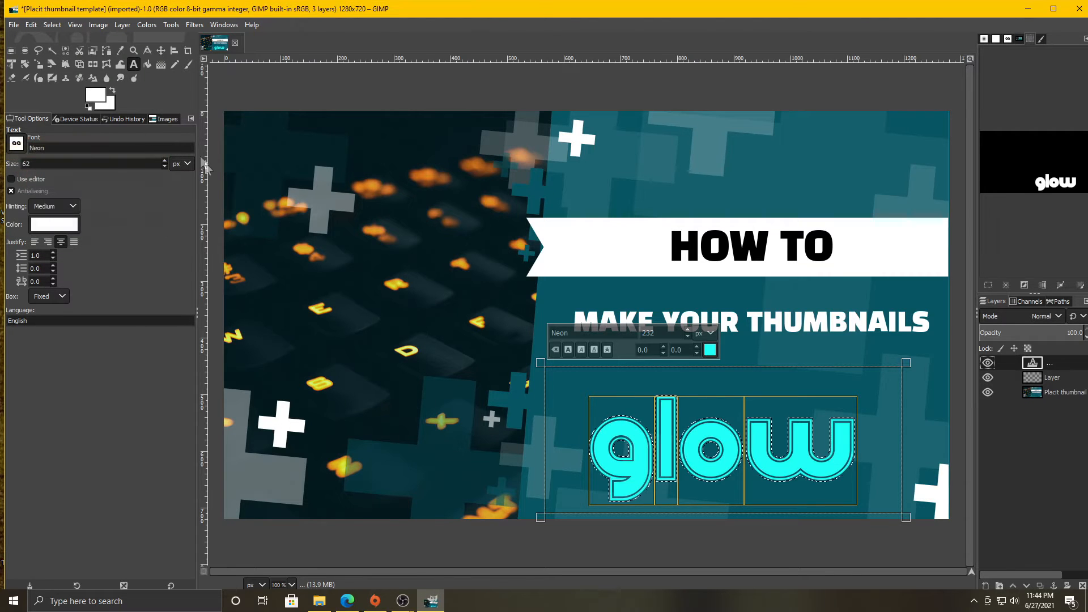
Step: Try to bucket-fill the grown "glow" selection on the text layer with white ffffff
{"action": "left_click", "coordinate": [97, 98]}
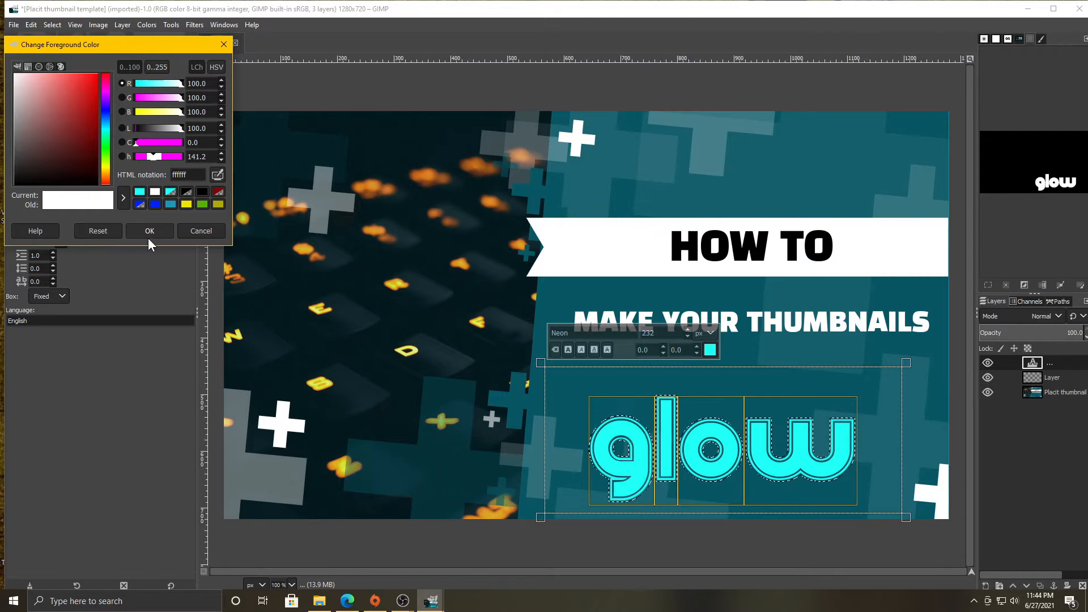
{"action": "left_click", "coordinate": [148, 236]}
{"action": "left_click", "coordinate": [147, 64]}
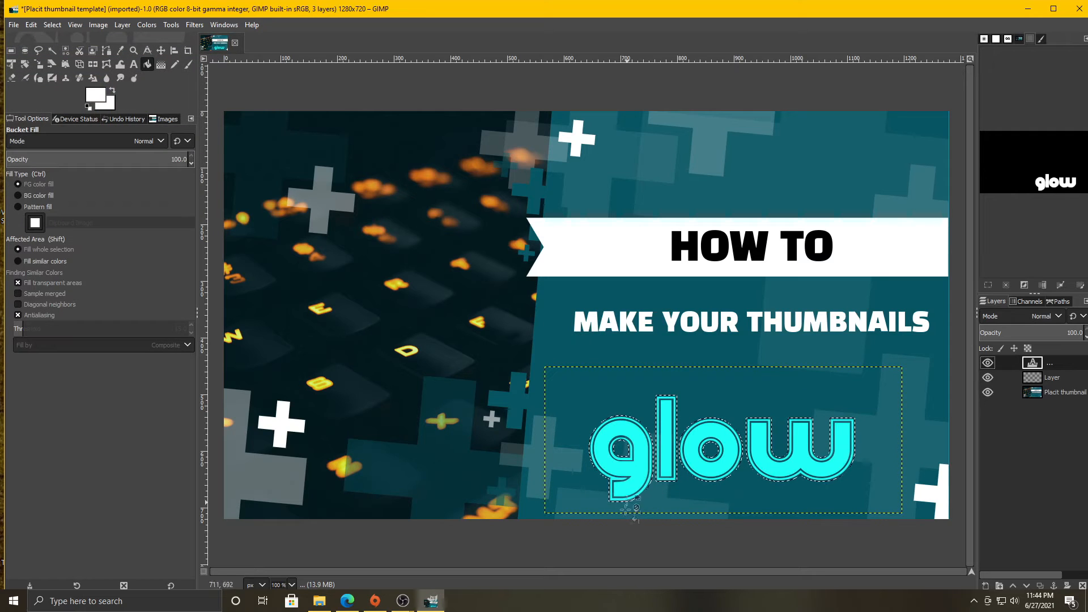
{"action": "left_click", "coordinate": [601, 472]}
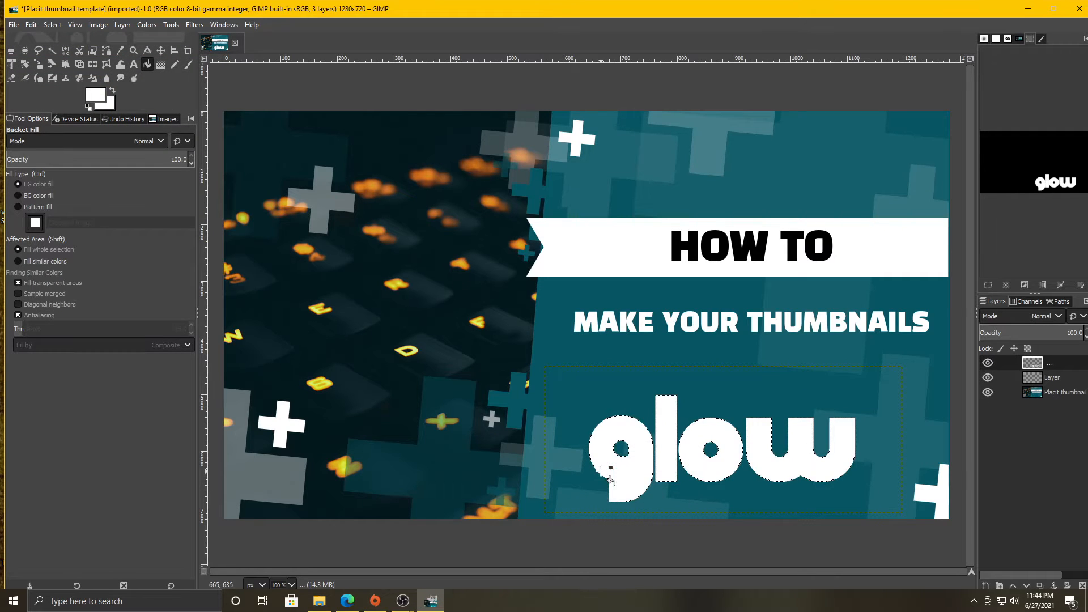
Step: Undo the fill on the text layer and bucket-fill the selection with white on the empty layer beneath it
{"action": "left_click", "coordinate": [31, 24]}
{"action": "left_click", "coordinate": [39, 39]}
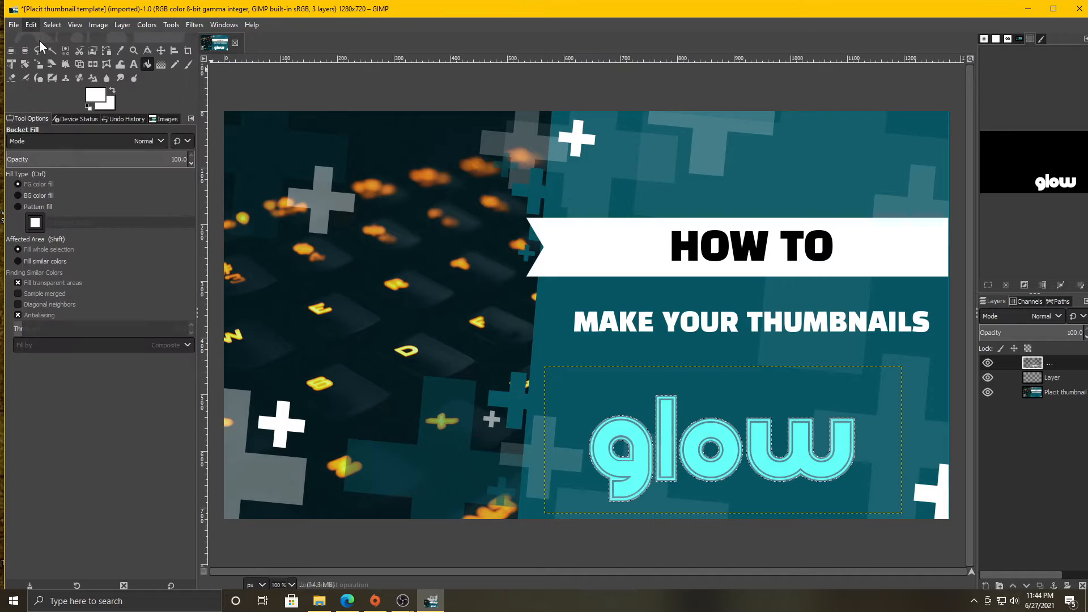
{"action": "left_click", "coordinate": [1053, 379]}
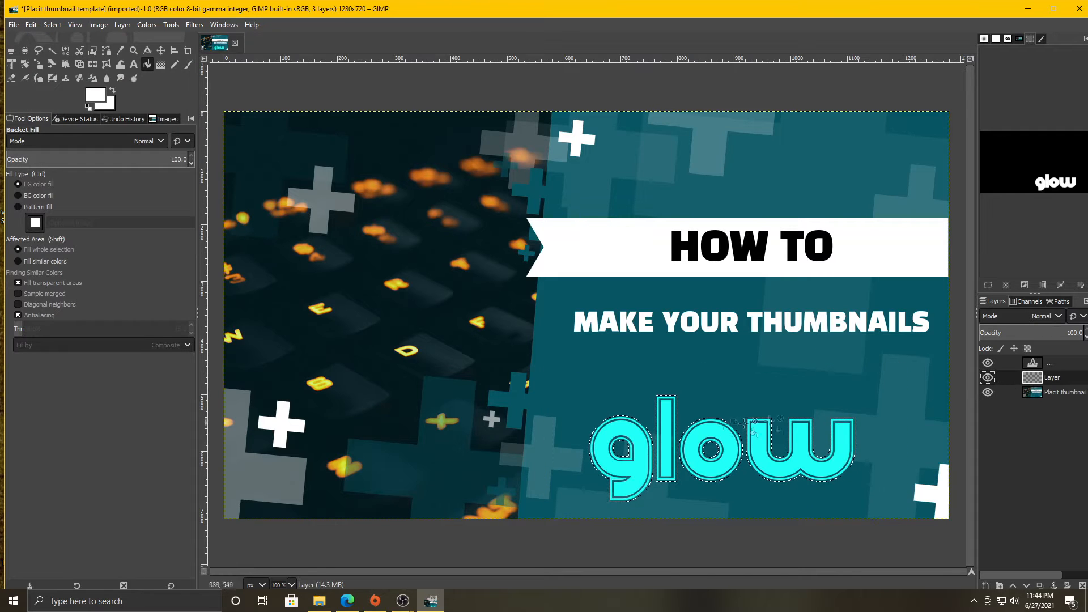
{"action": "left_click", "coordinate": [601, 466]}
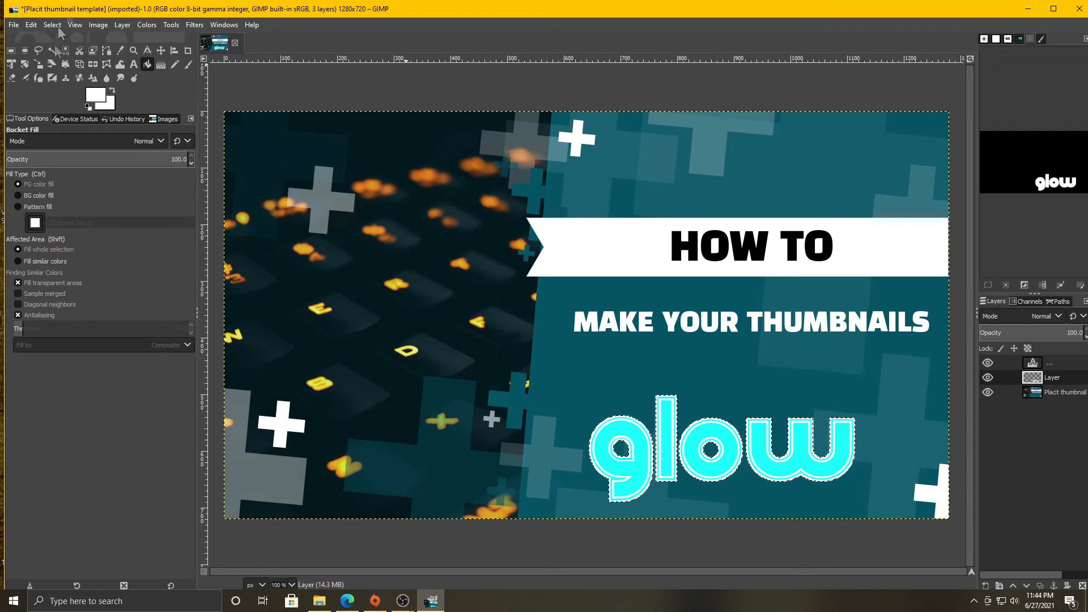
Step: Apply a Gaussian Blur with size 1.50 in X and Y to the white outline layer
{"action": "left_click", "coordinate": [193, 26]}
{"action": "mouse_move", "coordinate": [254, 91]}
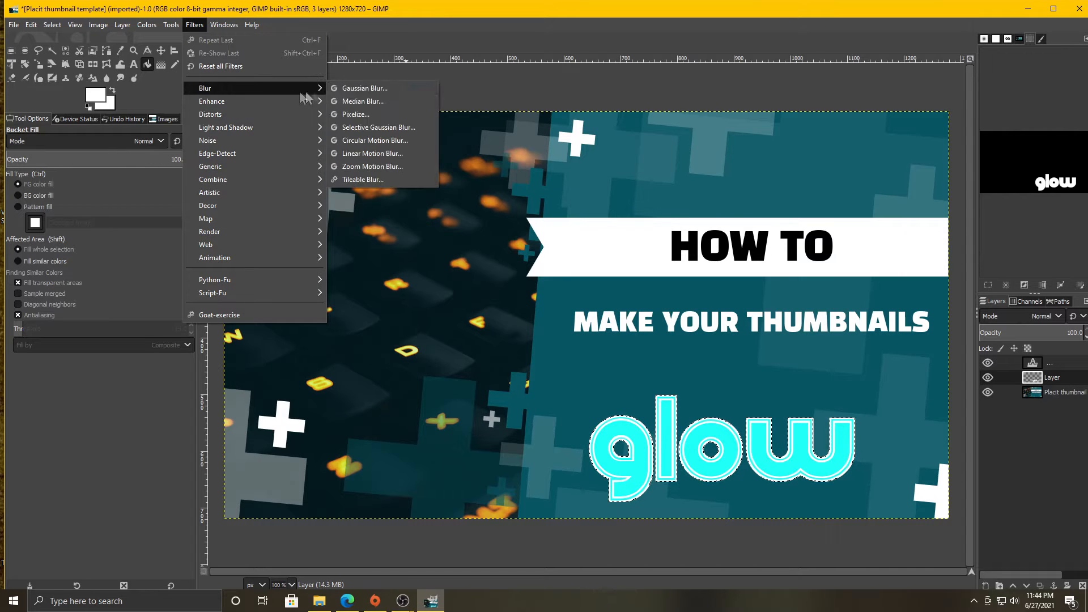
{"action": "left_click", "coordinate": [360, 89]}
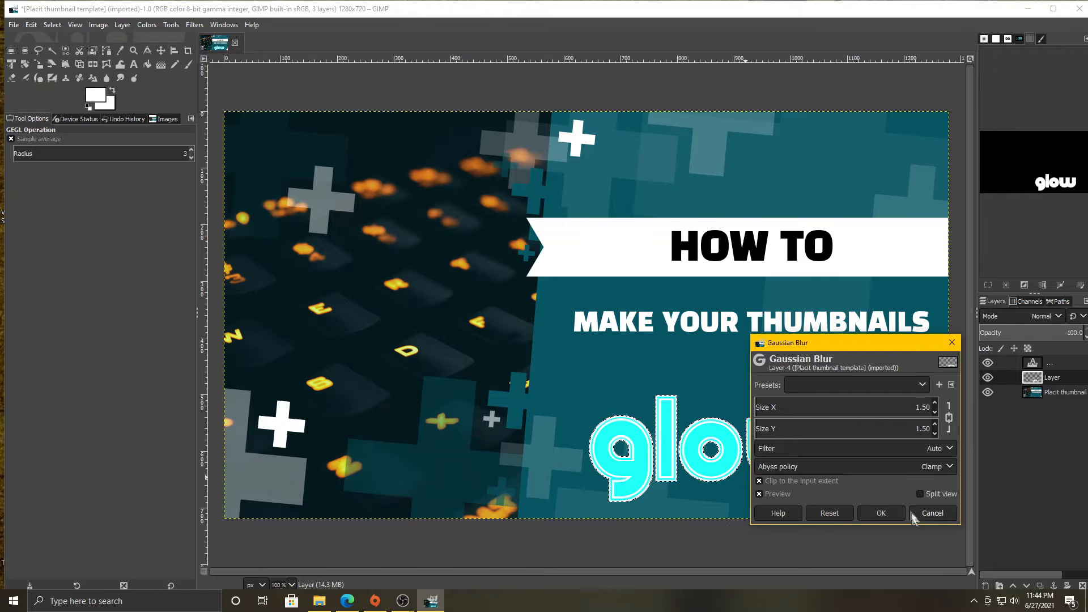
{"action": "left_click", "coordinate": [881, 513]}
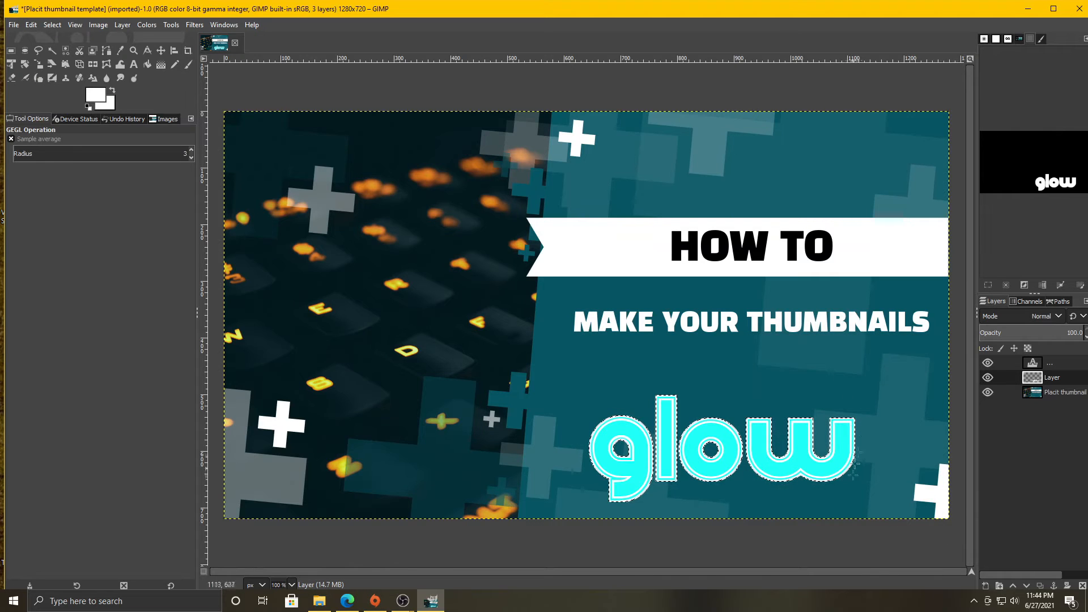
Step: Apply a Gaussian Blur with size 1.50 in X and Y to the cyan "glow" text layer
{"action": "left_click", "coordinate": [1063, 360]}
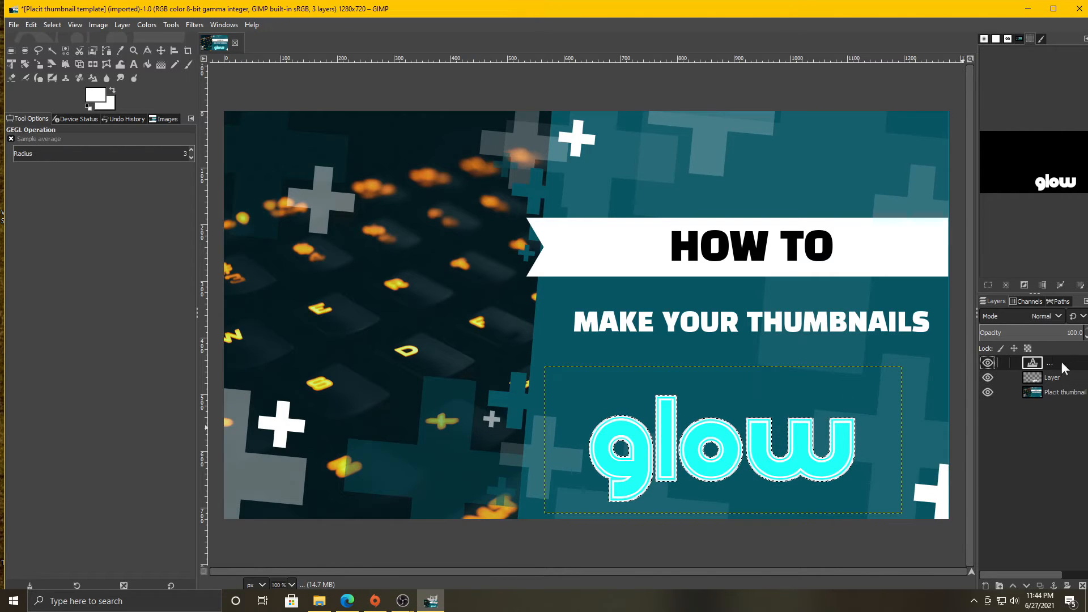
{"action": "left_click", "coordinate": [201, 27]}
{"action": "mouse_move", "coordinate": [239, 102]}
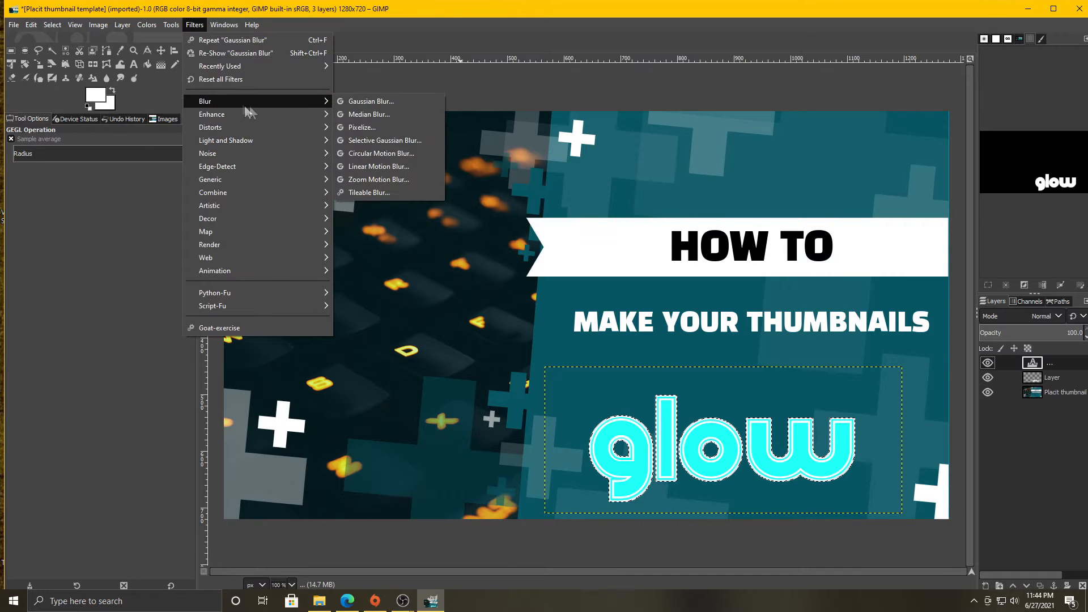
{"action": "left_click", "coordinate": [371, 102]}
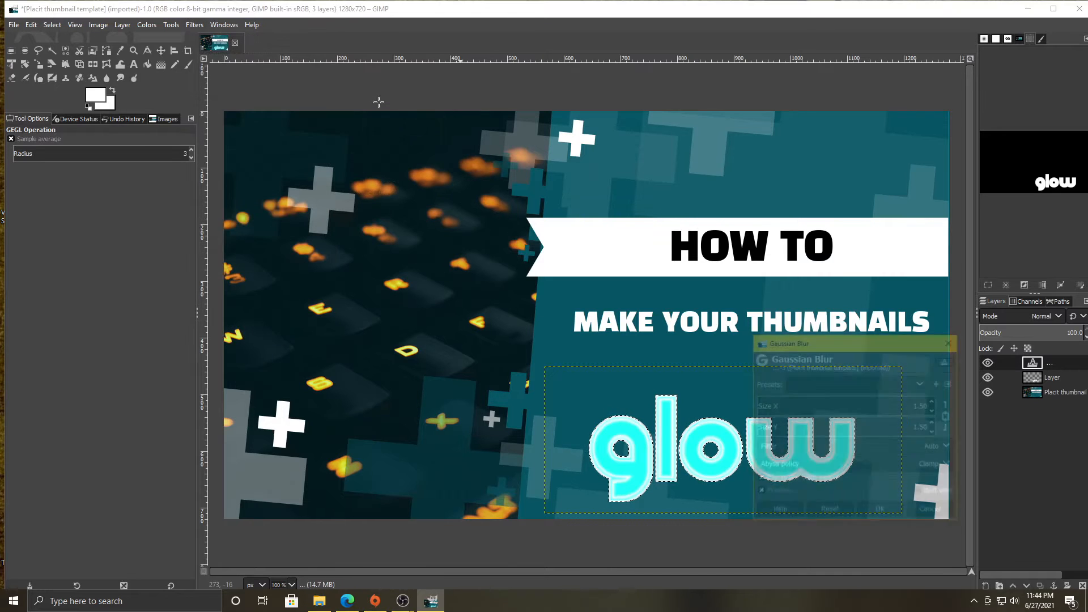
{"action": "left_click", "coordinate": [882, 514]}
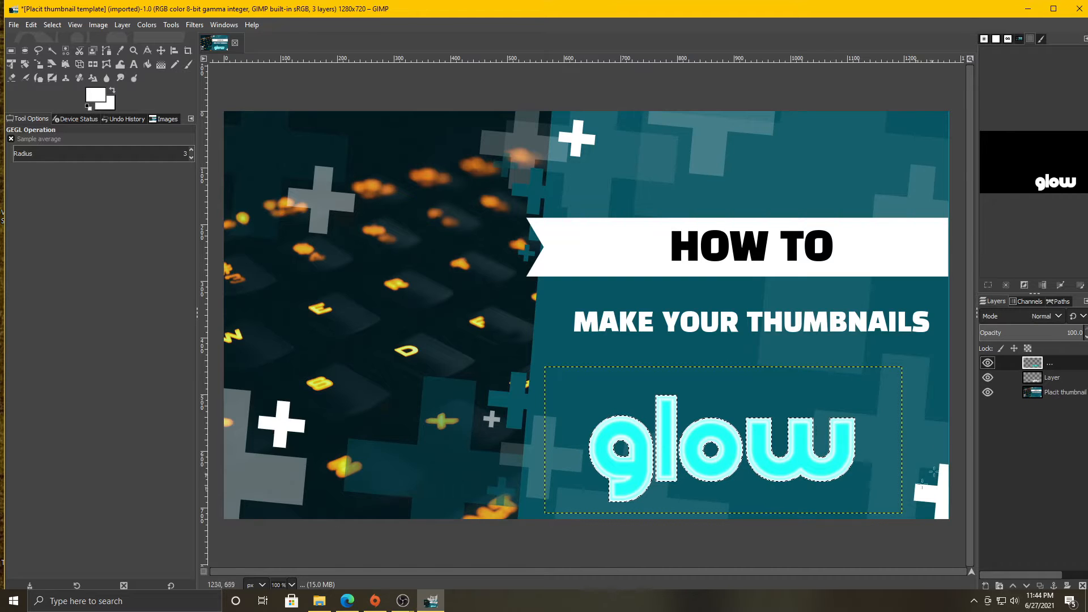
Step: Add a new transparent 1280 × 720 px layer and merge the cyan text layer down into the white outline layer
{"action": "right_click", "coordinate": [1057, 364]}
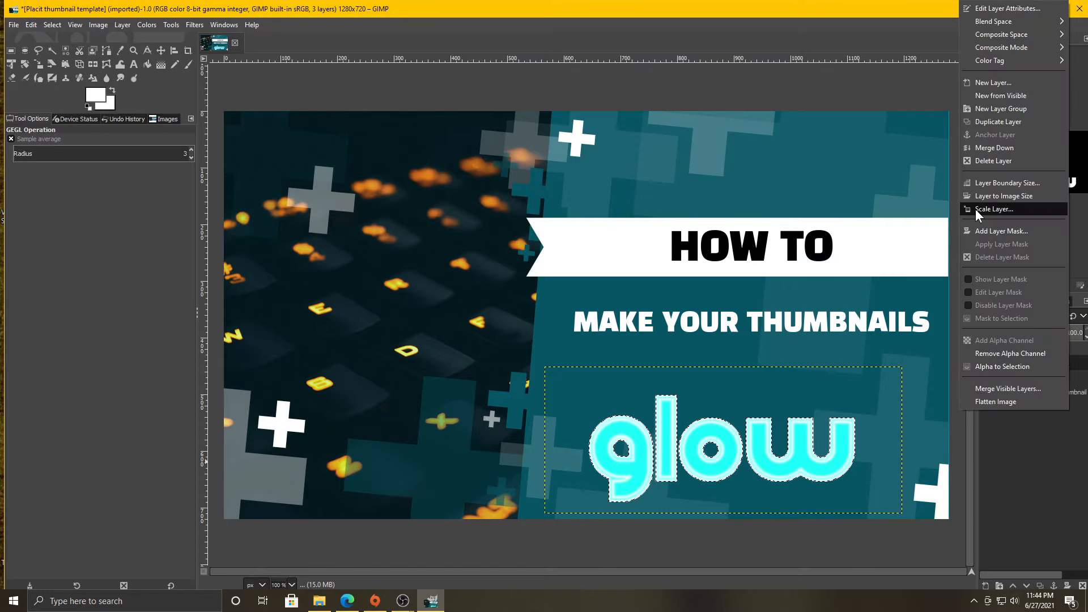
{"action": "left_click", "coordinate": [984, 83]}
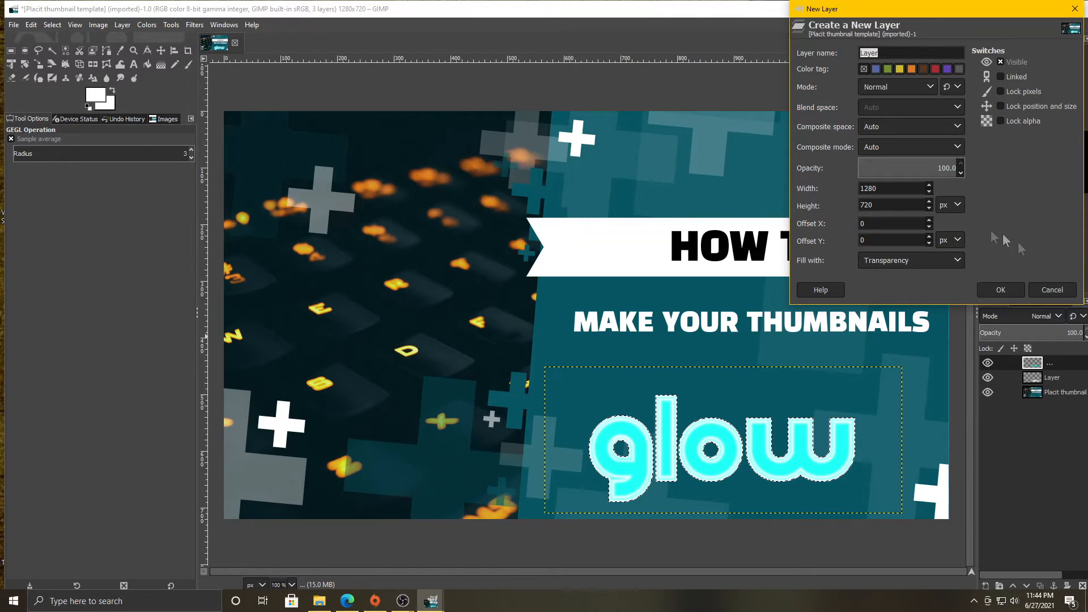
{"action": "left_click", "coordinate": [997, 289]}
{"action": "right_click", "coordinate": [1062, 379]}
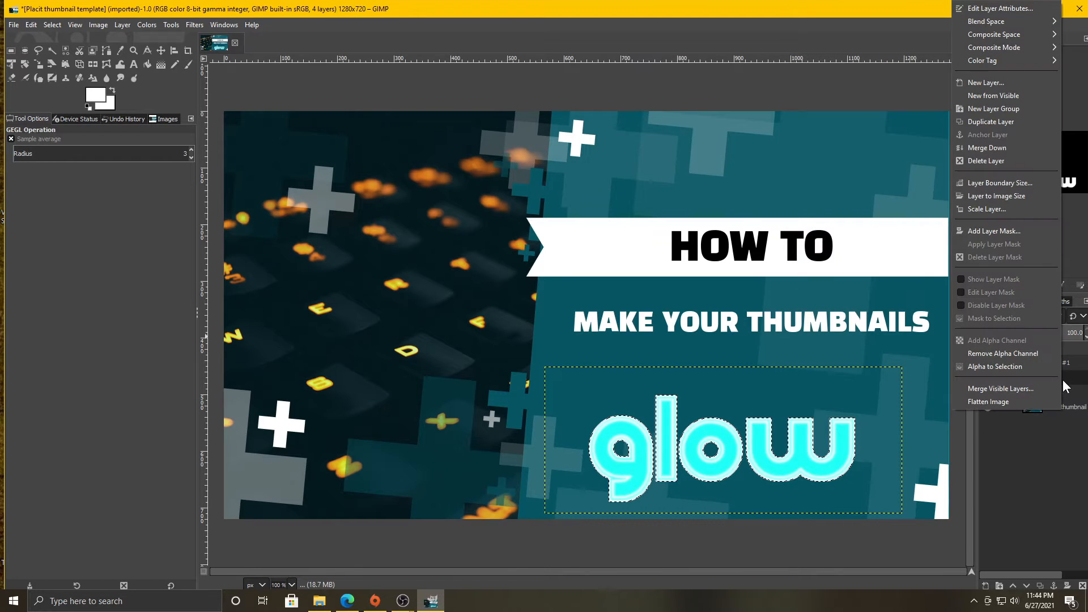
{"action": "left_click", "coordinate": [986, 148]}
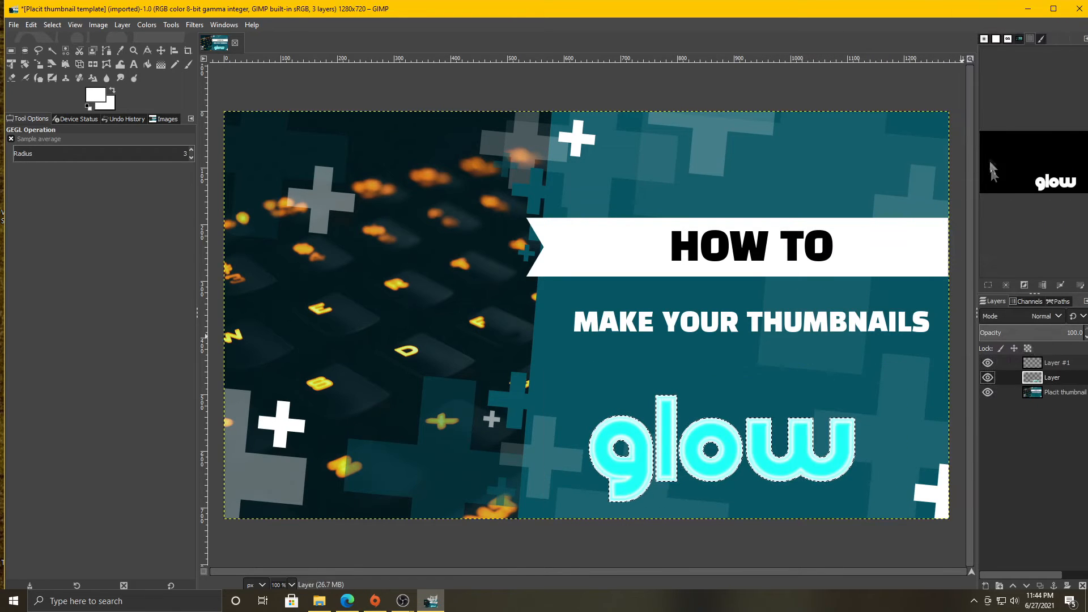
Step: Place the empty layer beneath the merged "glow" layer and create a selection from the merged layer's alpha
{"action": "left_click_drag", "start_coordinate": [1064, 365], "coordinate": [1058, 388]}
{"action": "left_click", "coordinate": [1058, 365]}
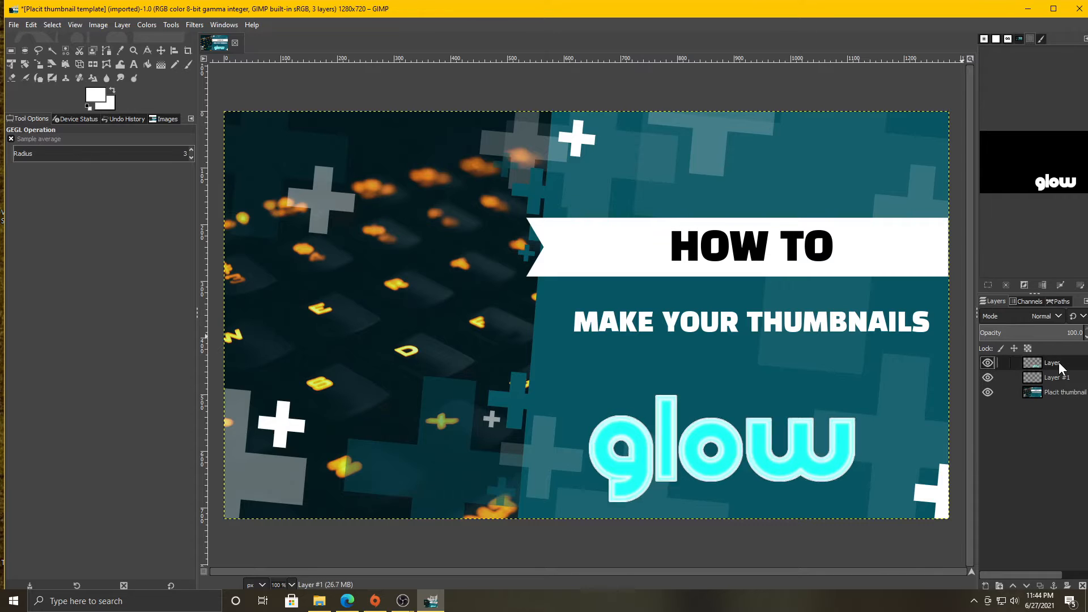
{"action": "right_click", "coordinate": [1061, 367]}
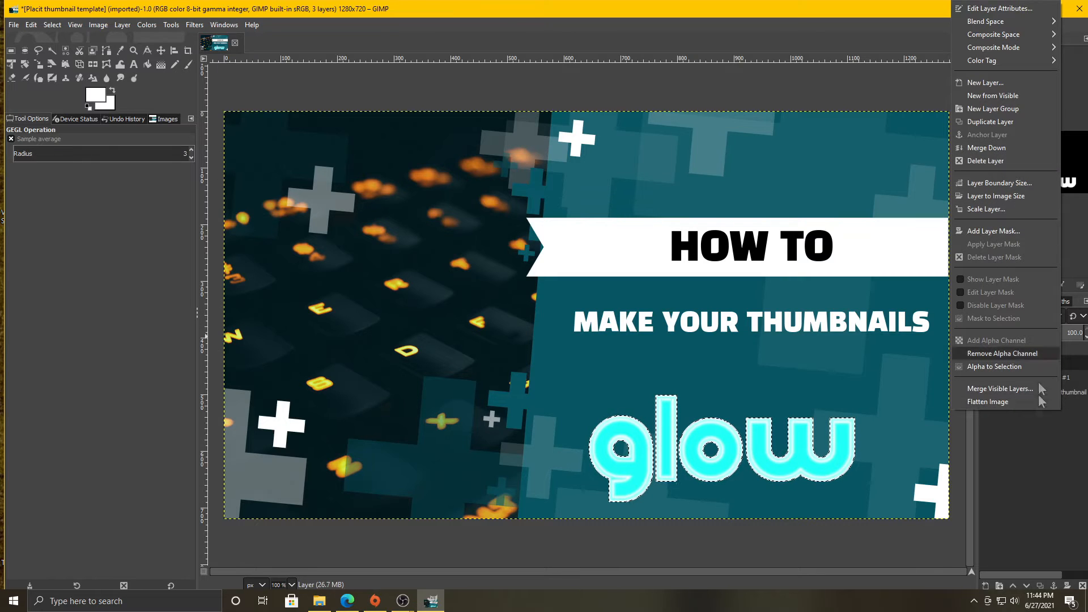
{"action": "left_click", "coordinate": [1013, 366]}
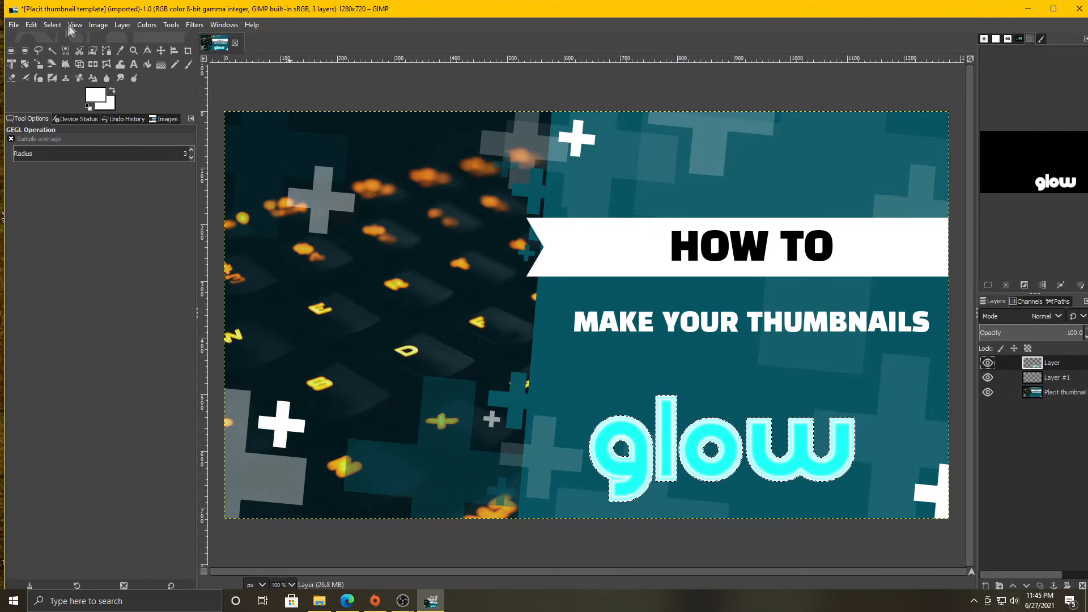
Step: Grow the selection around the "glow" lettering by 5 px
{"action": "left_click", "coordinate": [52, 25]}
{"action": "left_click", "coordinate": [87, 180]}
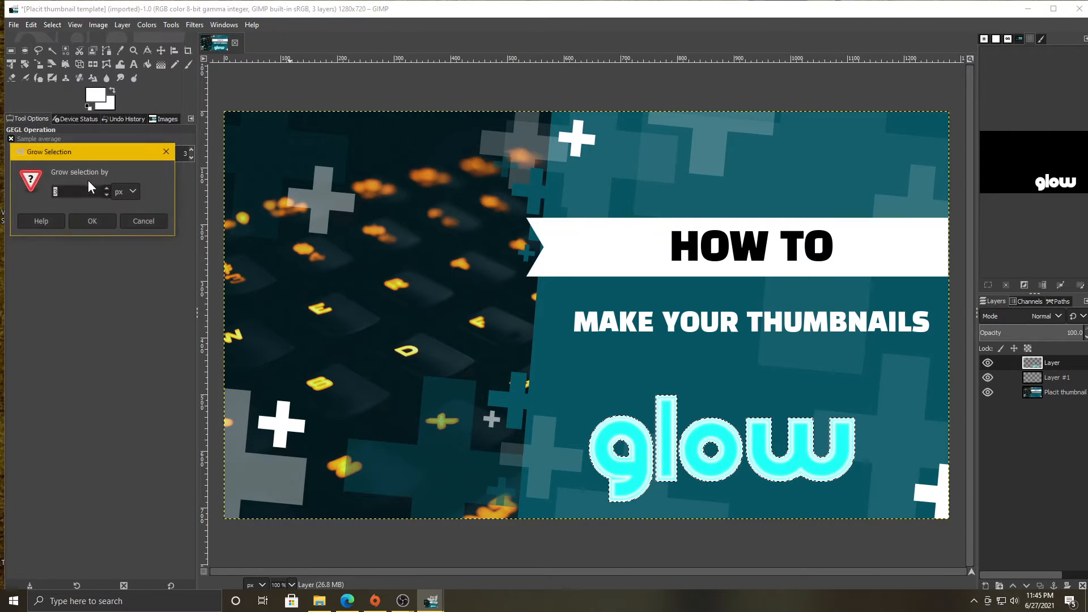
{"action": "left_click", "coordinate": [107, 189]}
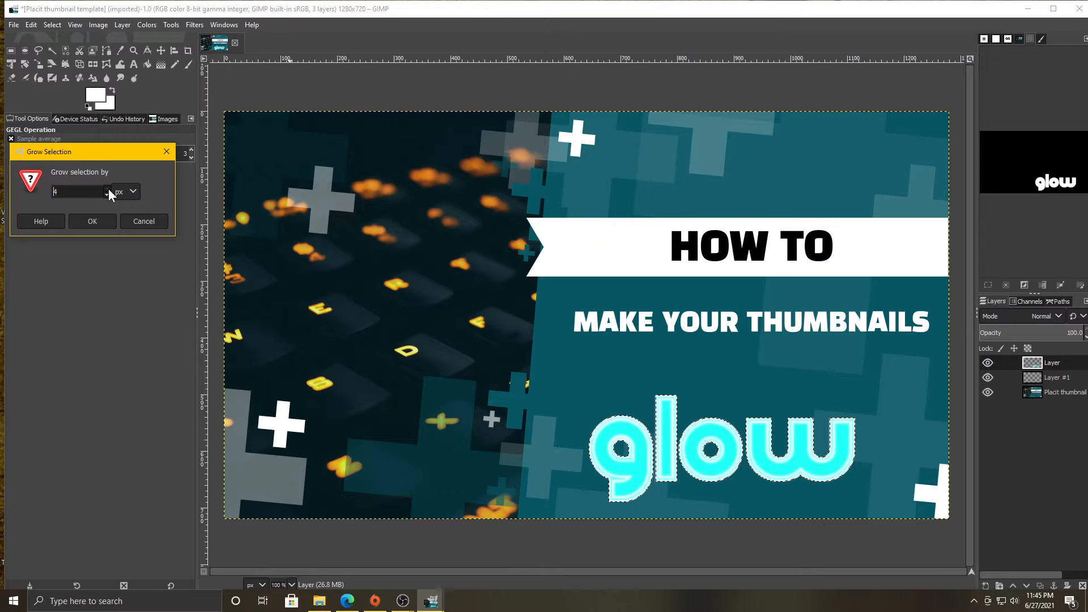
{"action": "left_click", "coordinate": [107, 188]}
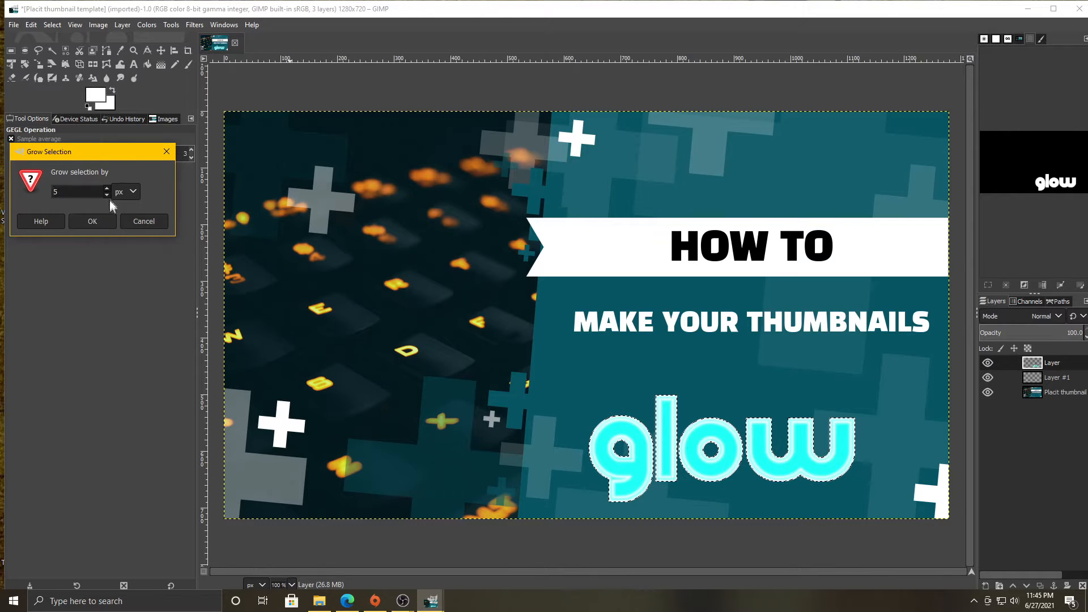
{"action": "left_click", "coordinate": [93, 221]}
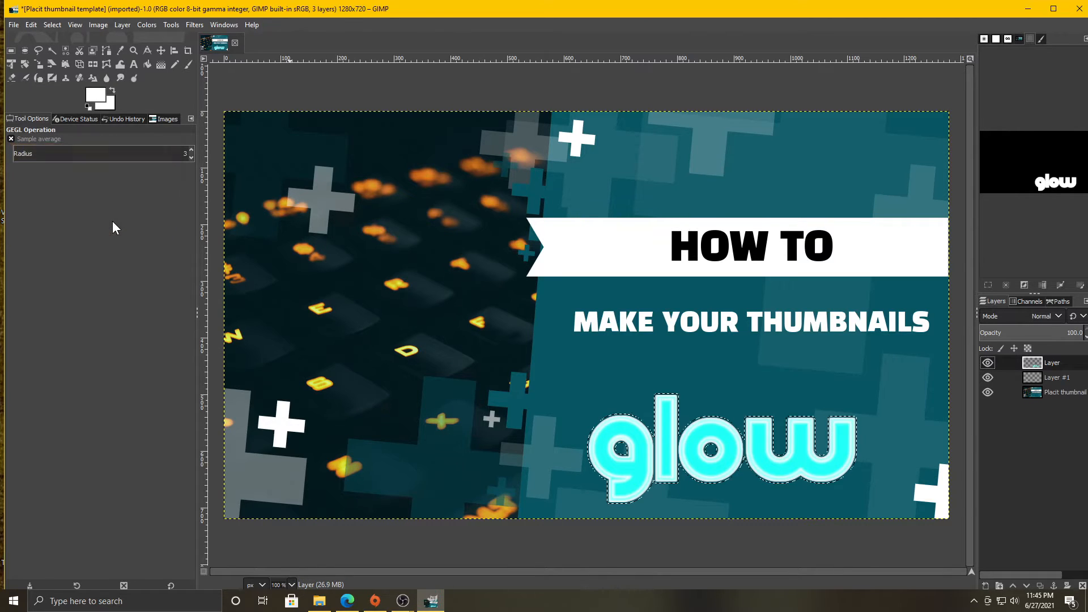
Step: Set the background color to cyan
{"action": "left_click", "coordinate": [111, 106]}
{"action": "left_click", "coordinate": [155, 191]}
{"action": "left_click", "coordinate": [151, 230]}
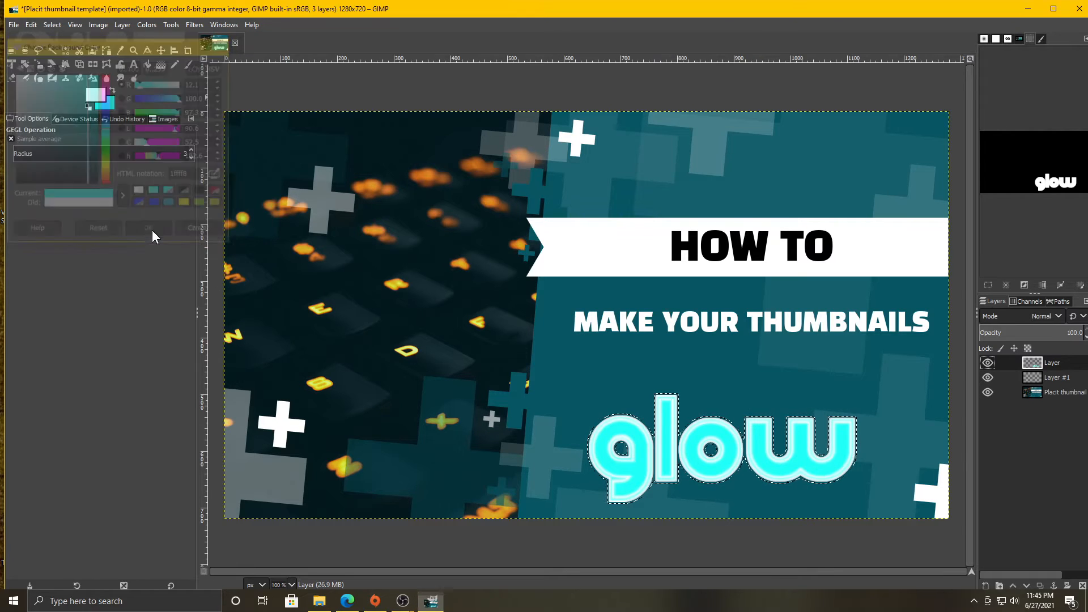
Step: Set the foreground color to magenta ff02d1
{"action": "left_click", "coordinate": [103, 97]}
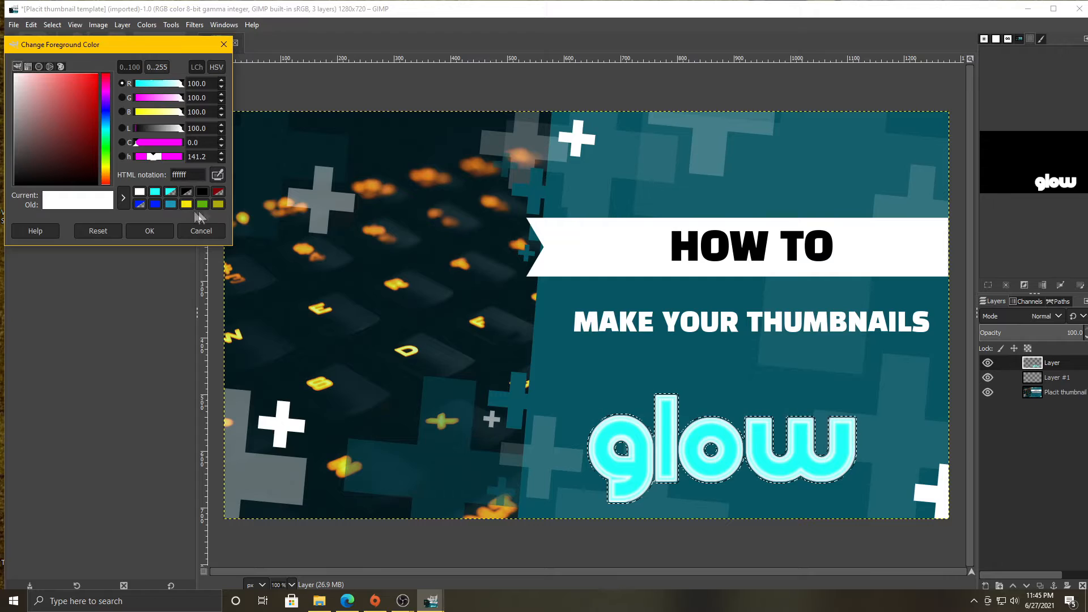
{"action": "left_click", "coordinate": [90, 97]}
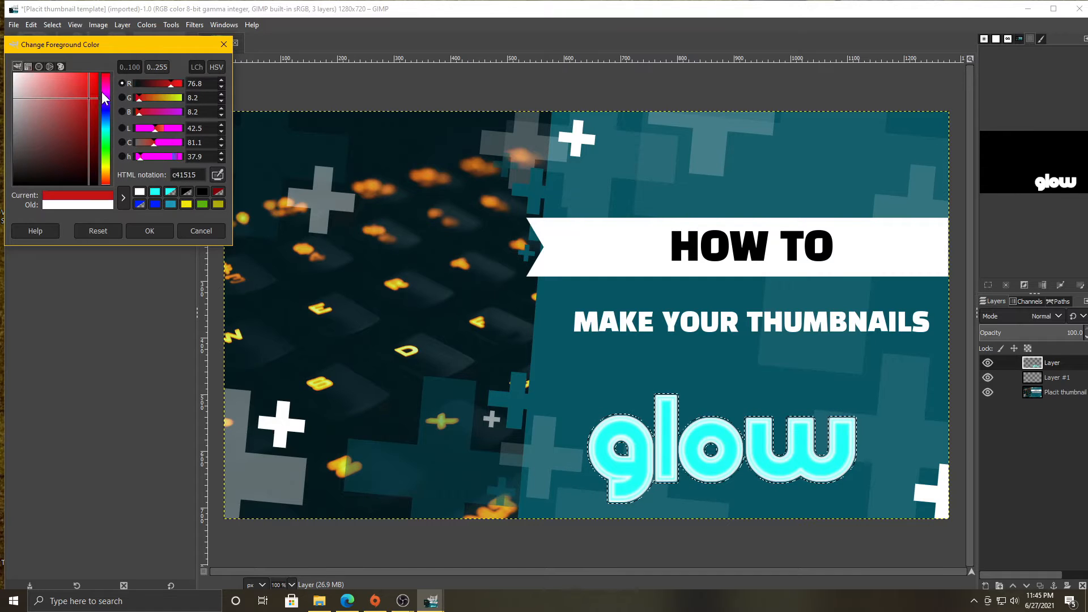
{"action": "left_click", "coordinate": [103, 93]}
{"action": "left_click_drag", "start_coordinate": [91, 86], "coordinate": [100, 68]}
{"action": "left_click", "coordinate": [103, 97]}
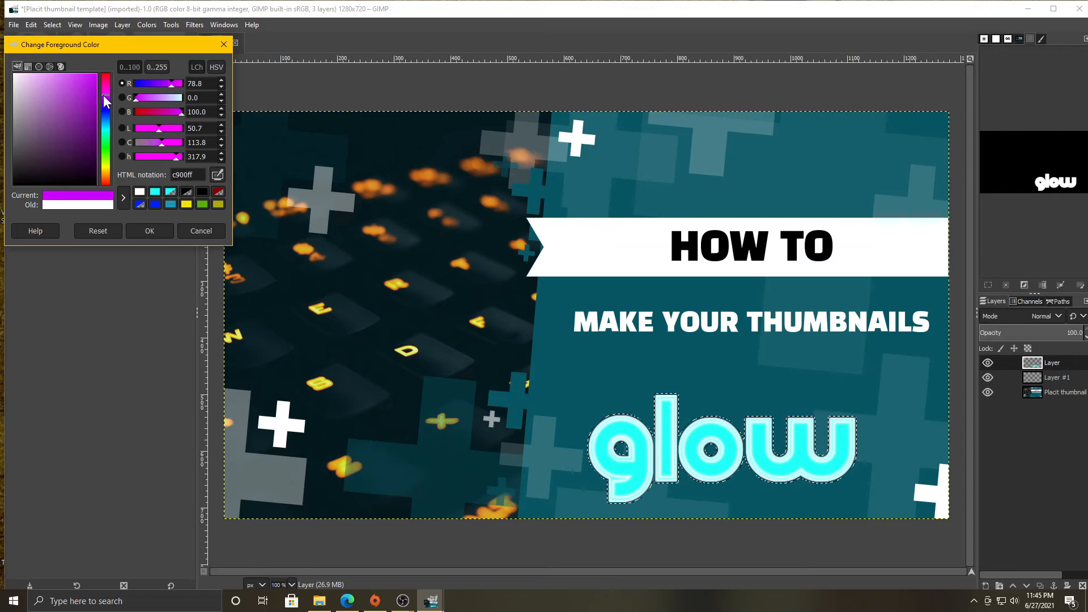
{"action": "left_click_drag", "start_coordinate": [106, 97], "coordinate": [97, 65]}
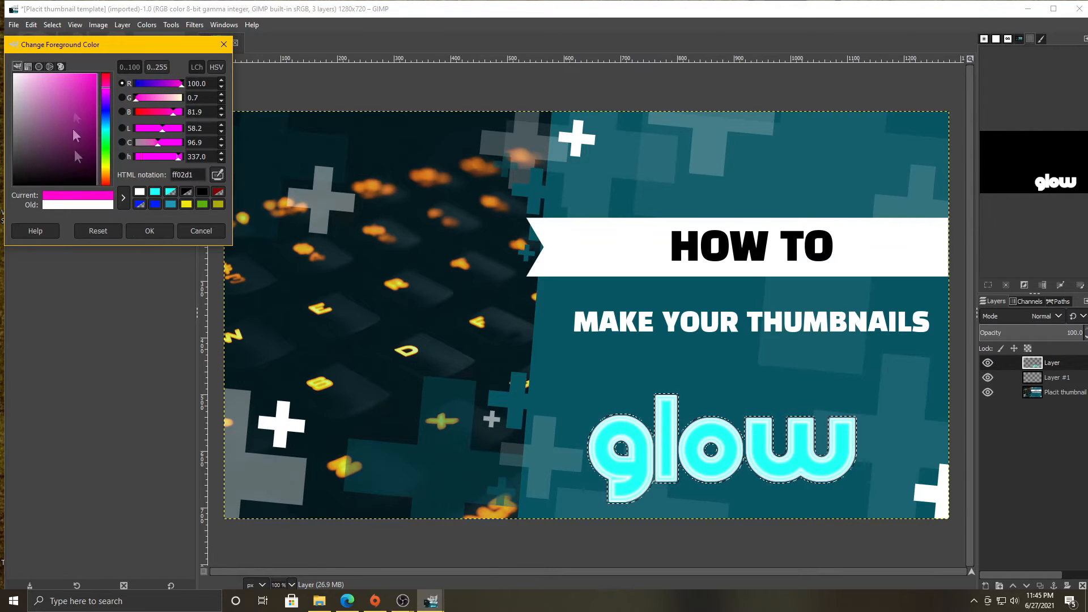
{"action": "left_click", "coordinate": [149, 231]}
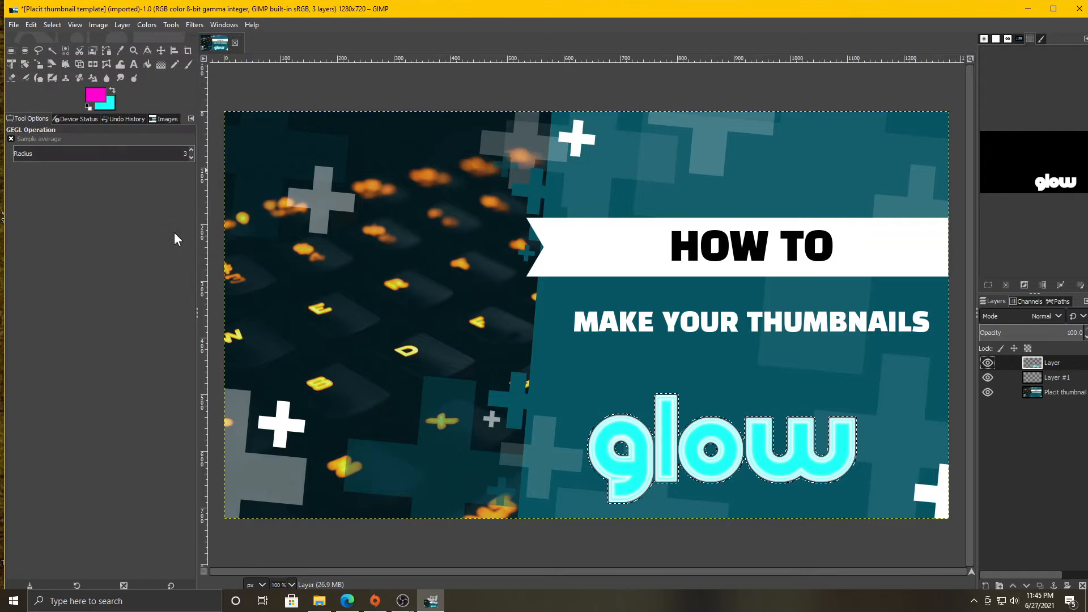
Step: Bucket-fill the grown selection with magenta on the empty layer beneath the "glow" lettering
{"action": "left_click", "coordinate": [147, 65]}
{"action": "left_click", "coordinate": [1055, 377]}
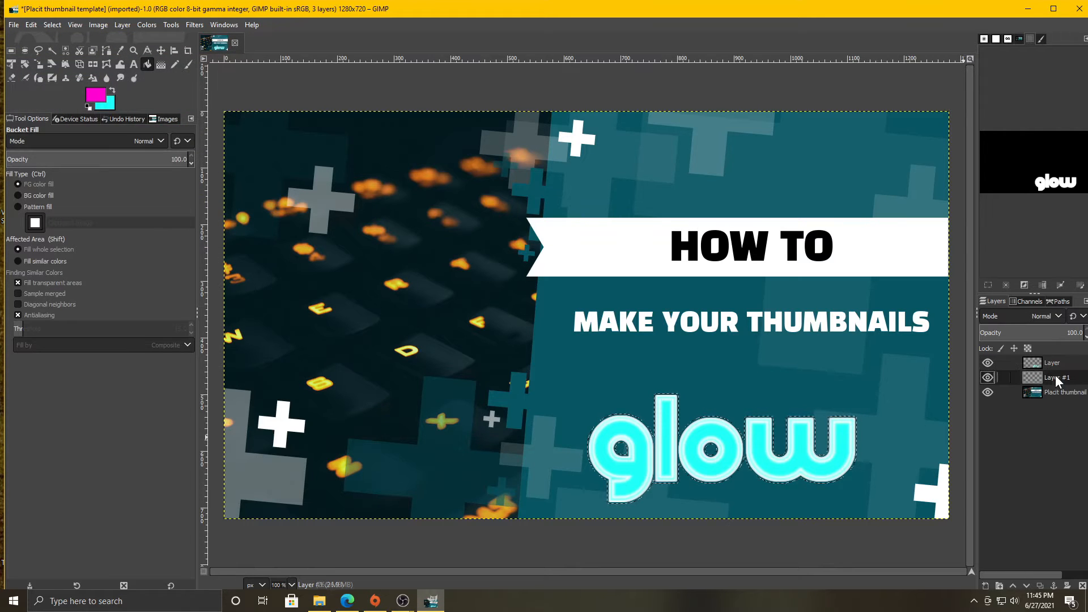
{"action": "left_click", "coordinate": [599, 473]}
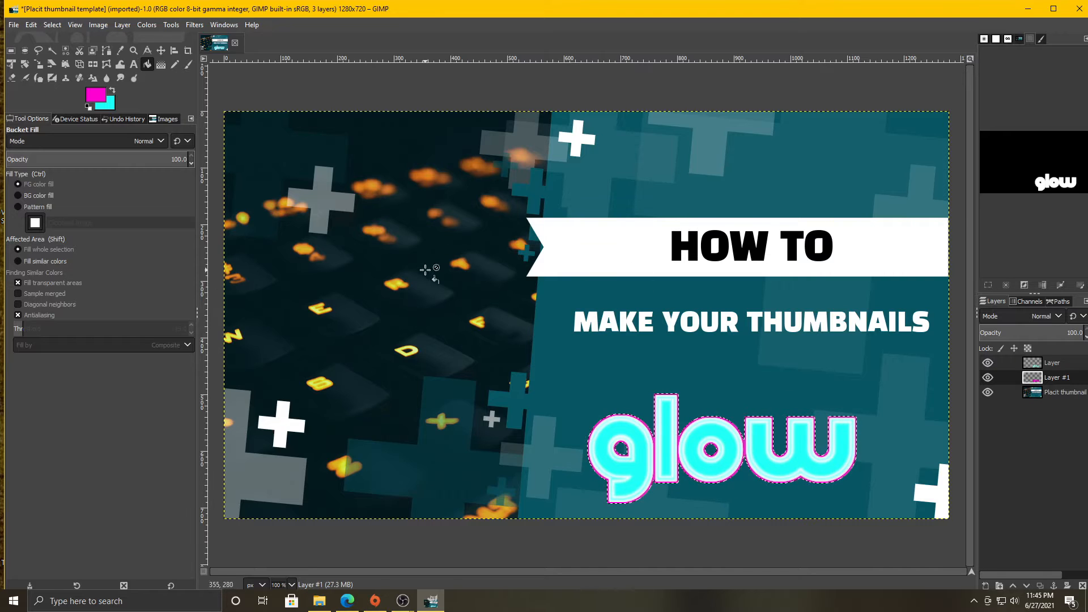
Step: Apply a Gaussian Blur with size 1.50 in X and Y to the magenta outline layer
{"action": "left_click", "coordinate": [192, 24]}
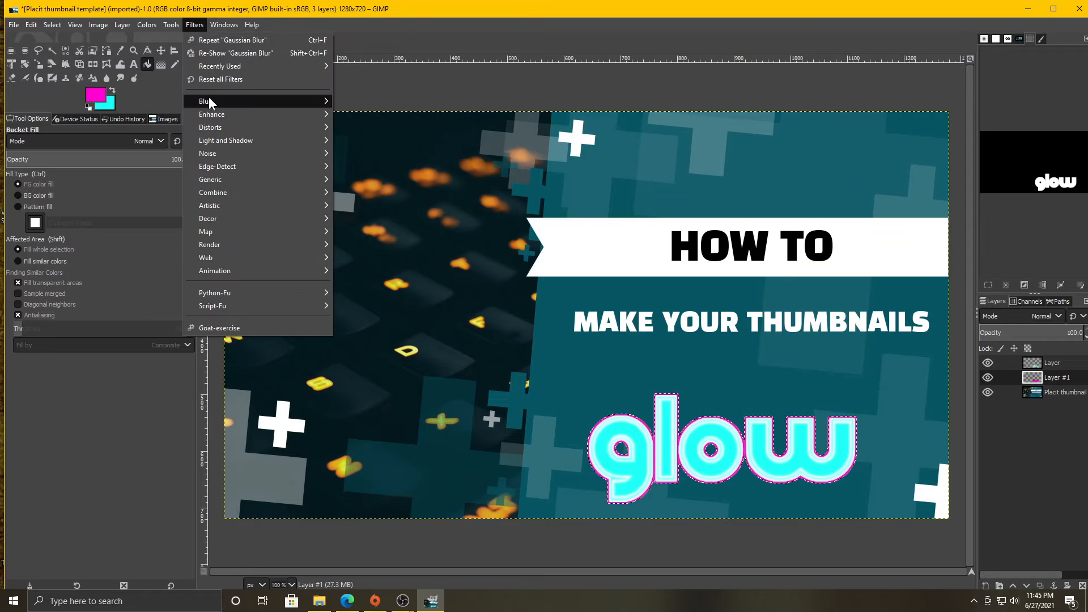
{"action": "mouse_move", "coordinate": [209, 99]}
{"action": "left_click", "coordinate": [367, 102]}
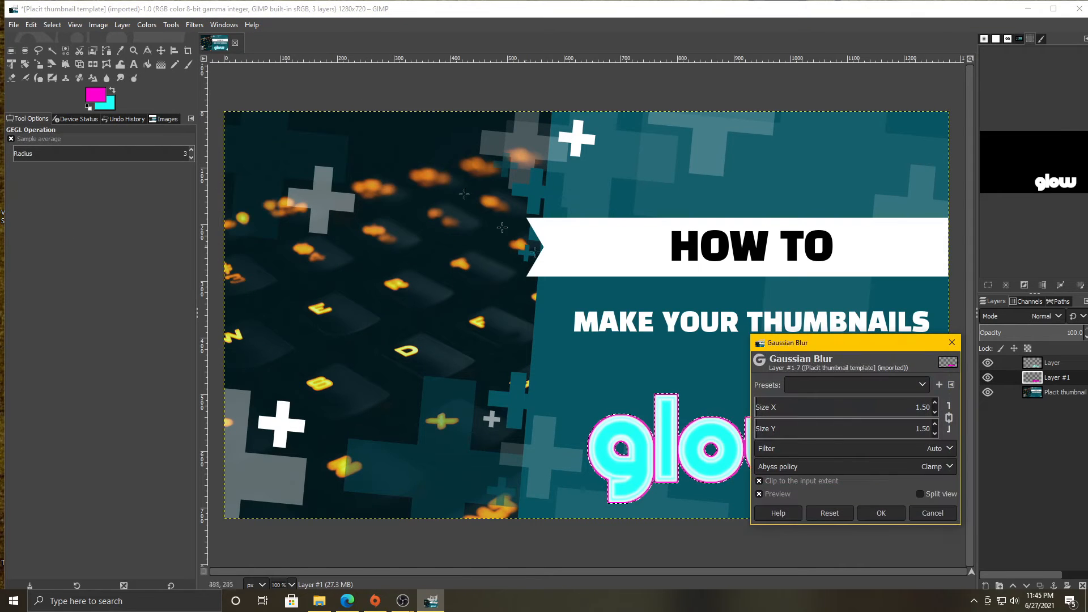
{"action": "left_click", "coordinate": [880, 512]}
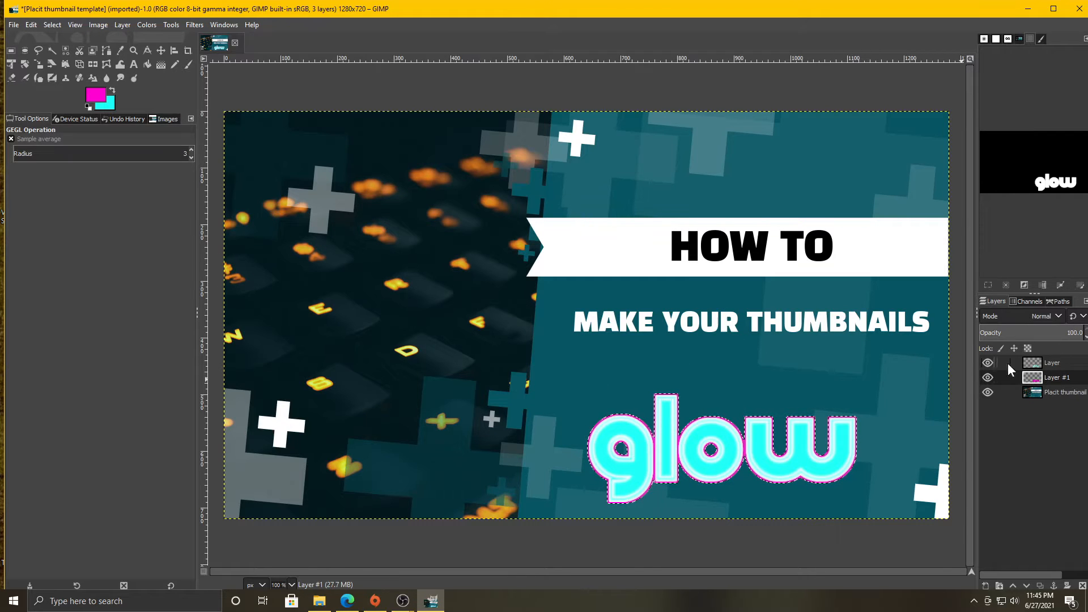
Step: Merge the "glow" lettering down into the magenta outline layer and add a new transparent 1280 × 720 px layer directly beneath it
{"action": "right_click", "coordinate": [1049, 363]}
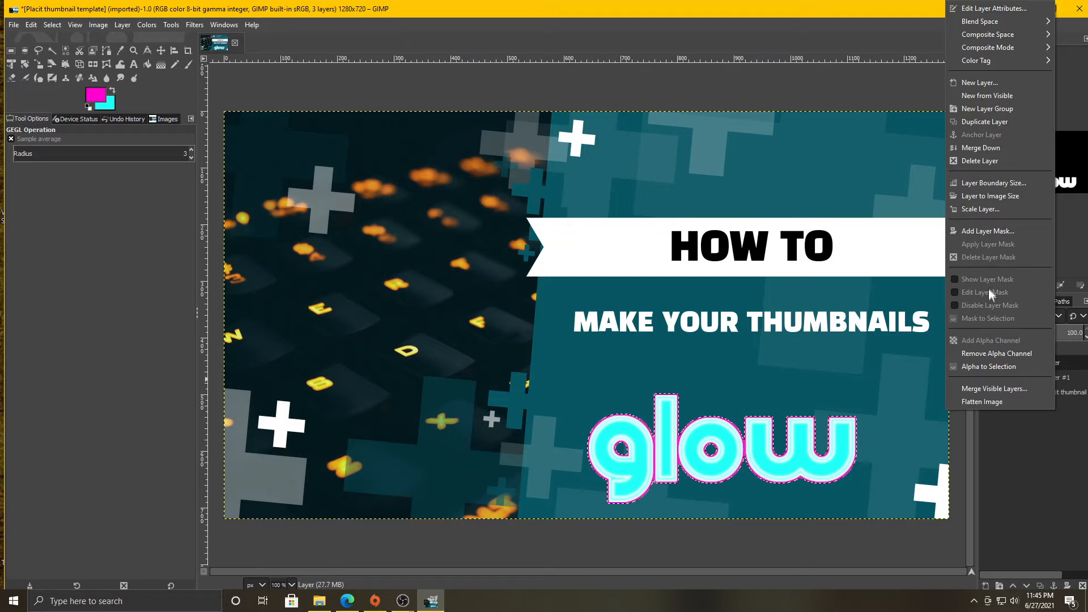
{"action": "left_click", "coordinate": [988, 151]}
{"action": "right_click", "coordinate": [1065, 367]}
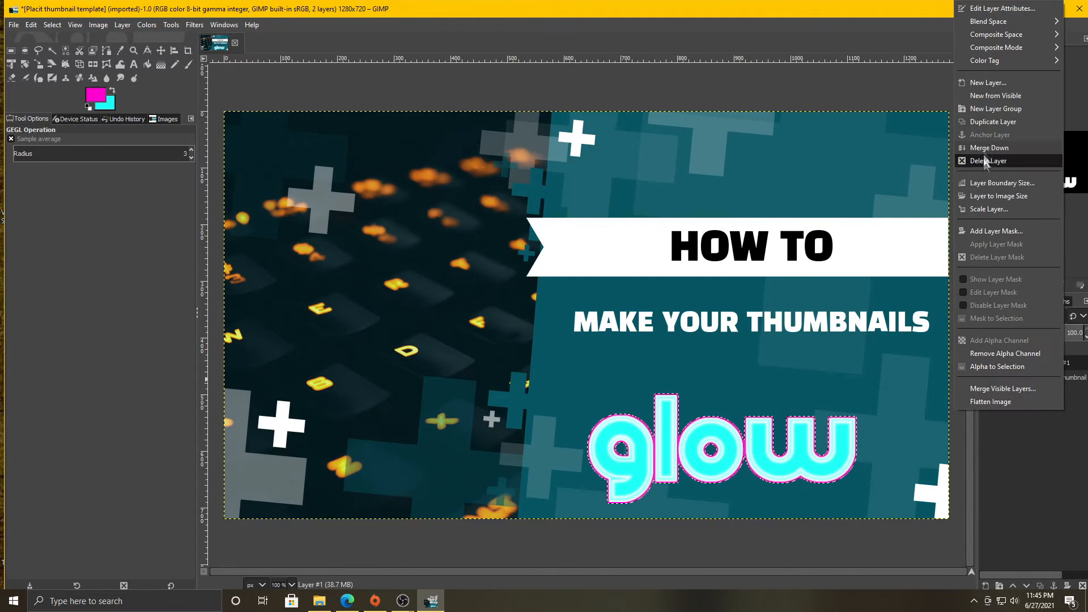
{"action": "left_click", "coordinate": [984, 83]}
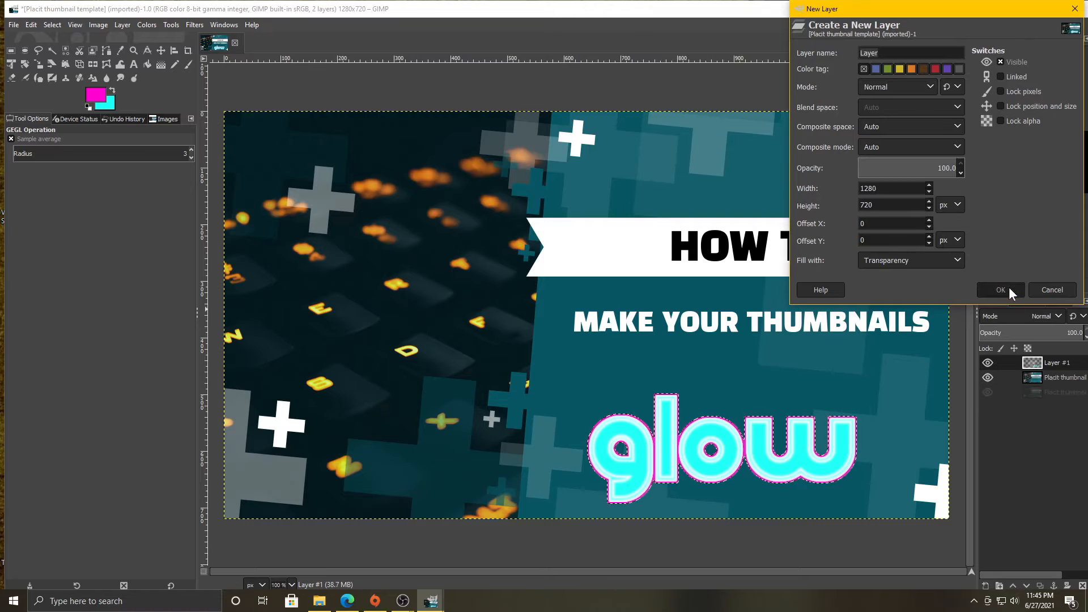
{"action": "left_click", "coordinate": [1000, 290]}
{"action": "mouse_move", "coordinate": [1063, 376]}
{"action": "left_mouse_down"}
{"action": "mouse_move", "coordinate": [1078, 367]}
{"action": "mouse_move", "coordinate": [1071, 359]}
{"action": "left_mouse_up"}
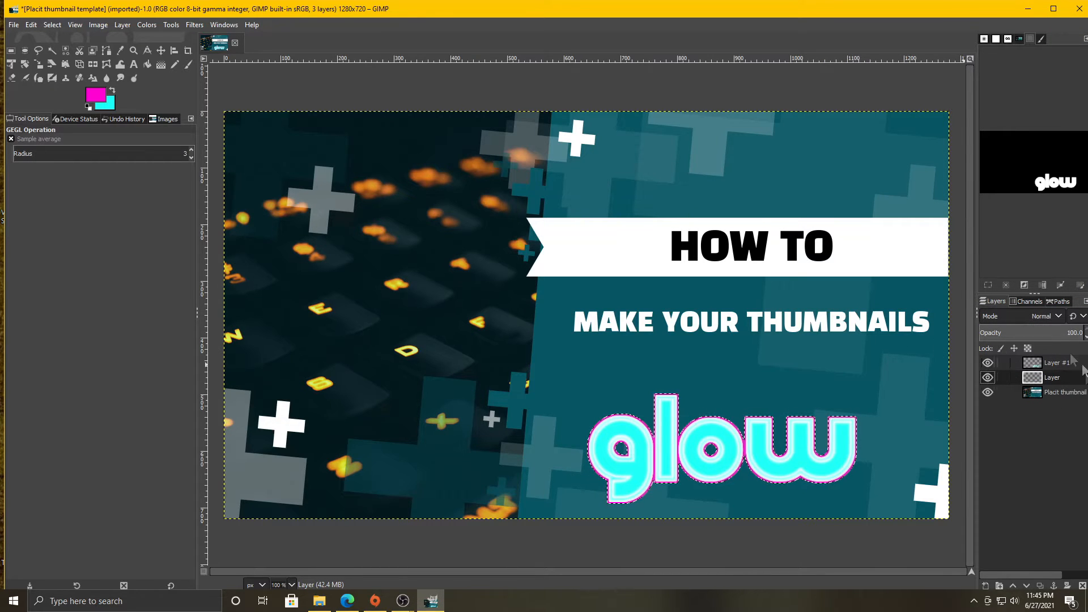
Step: Grow the selection around the "glow" lettering by 5 px
{"action": "left_click", "coordinate": [75, 25]}
{"action": "mouse_move", "coordinate": [51, 29]}
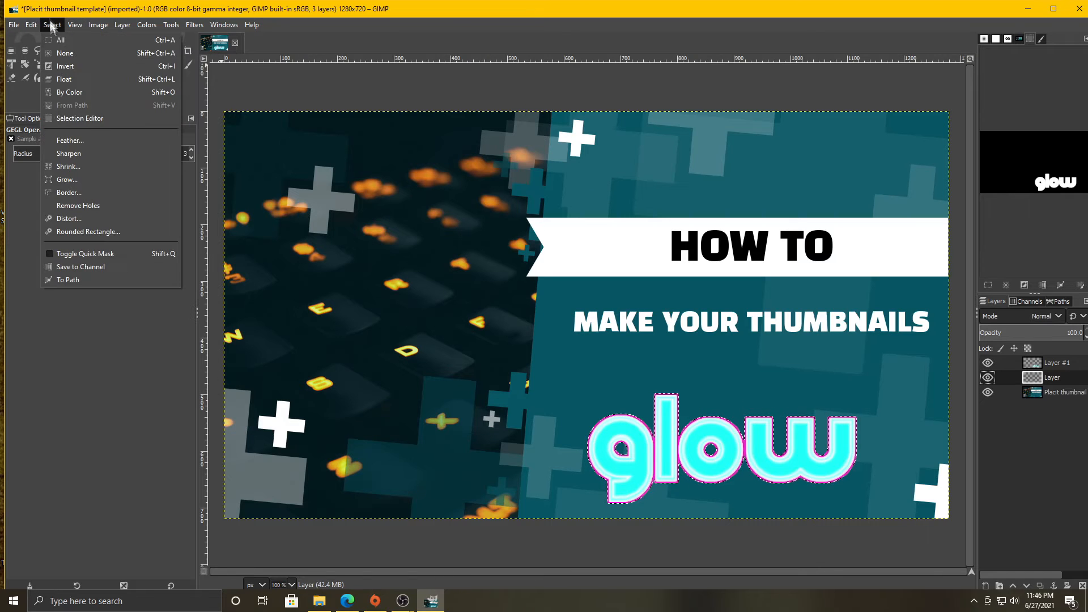
{"action": "left_click", "coordinate": [73, 184]}
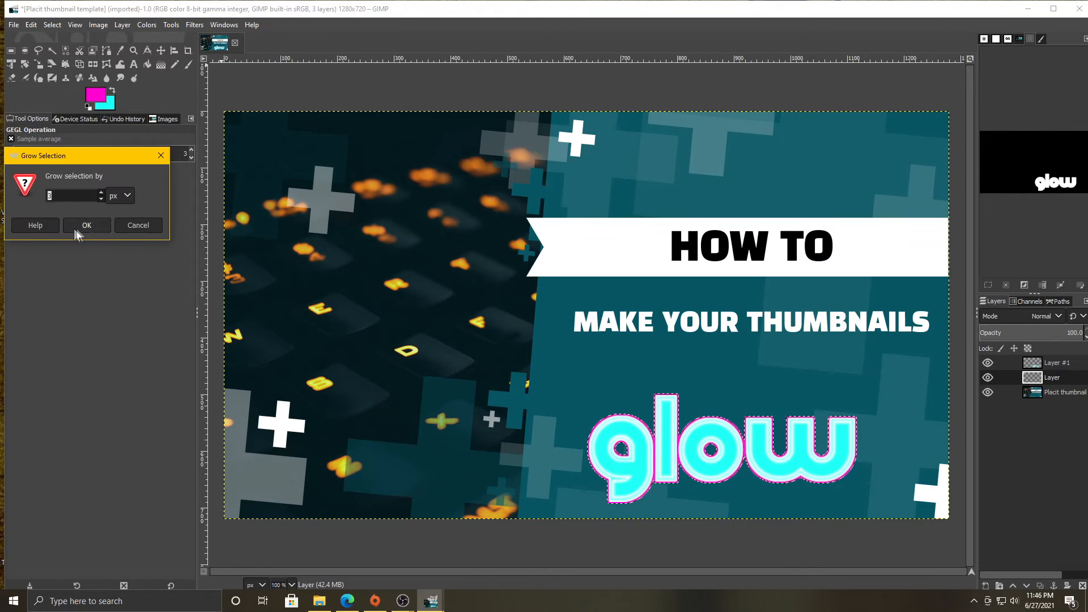
{"action": "type", "text": "5"}
{"action": "left_click", "coordinate": [86, 225]}
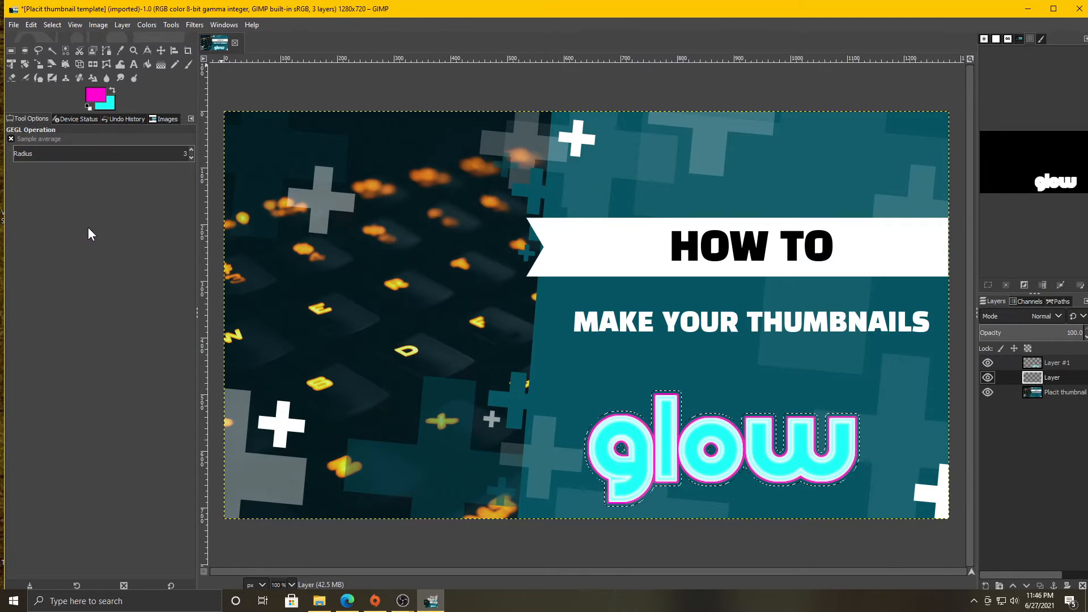
Step: Set the foreground color to white ffffff and bucket-fill the grown selection on the empty layer beneath the "glow" lettering
{"action": "left_click", "coordinate": [145, 65]}
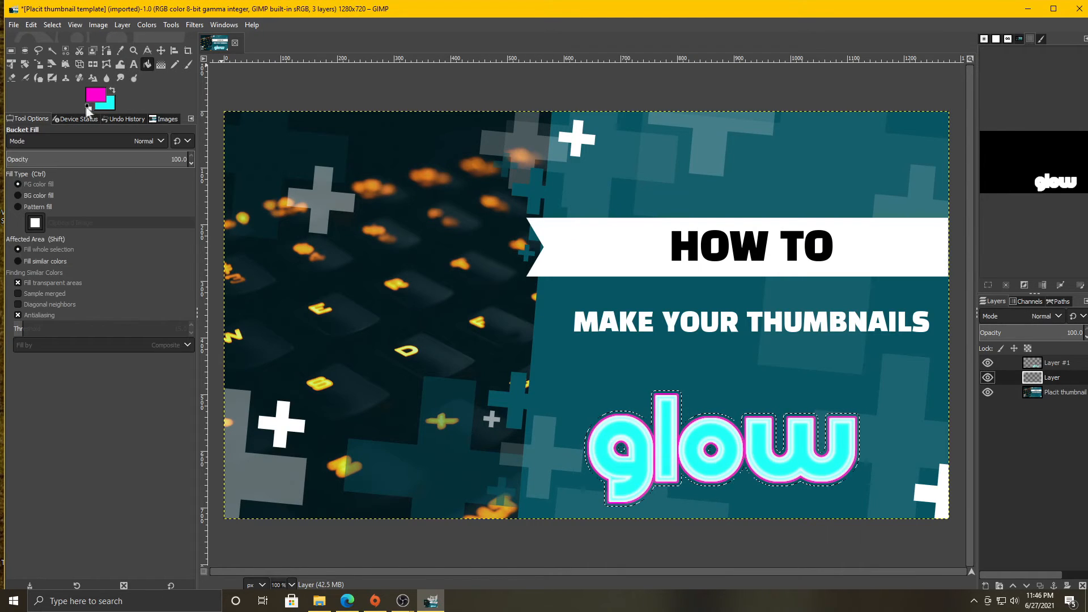
{"action": "left_click", "coordinate": [95, 94]}
{"action": "left_click", "coordinate": [155, 192]}
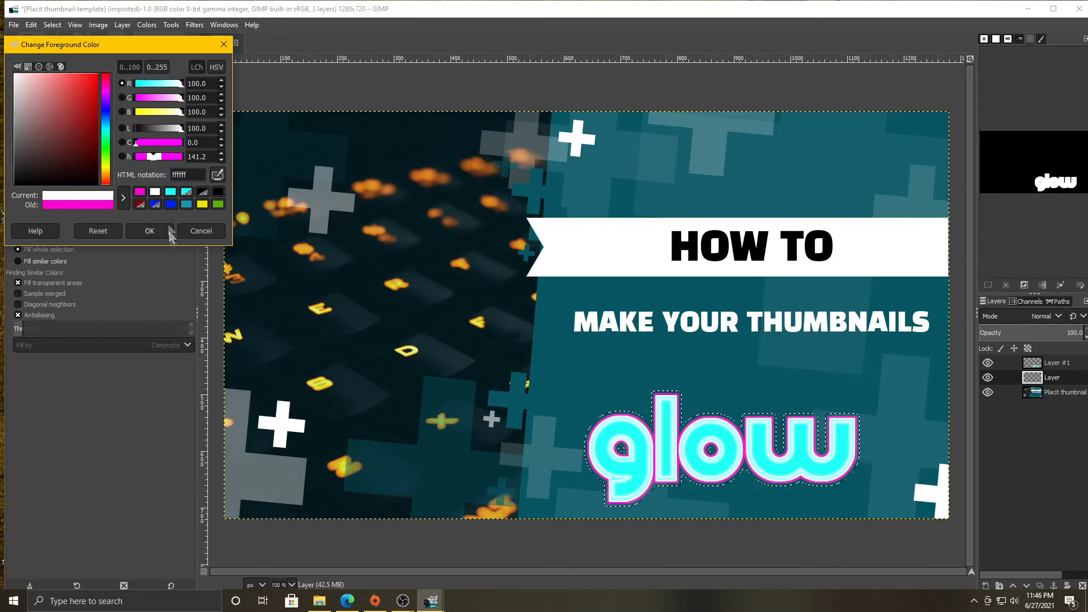
{"action": "left_click", "coordinate": [149, 230]}
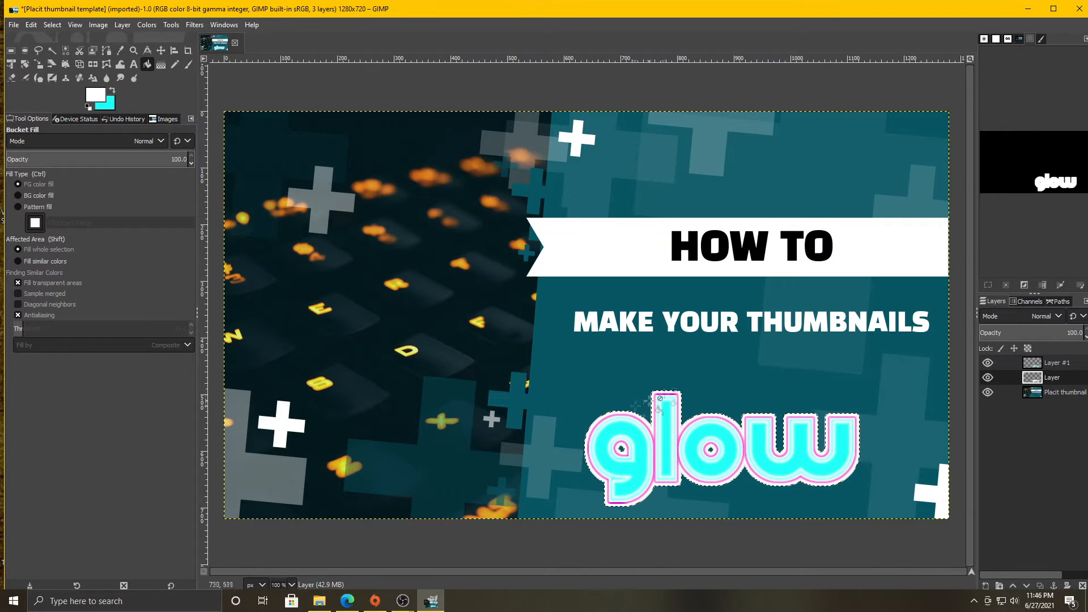
Step: Apply a Gaussian Blur with size 1.50 in X and Y to the outer white outline layer and clear the selection
{"action": "left_click", "coordinate": [194, 25]}
{"action": "mouse_move", "coordinate": [257, 104]}
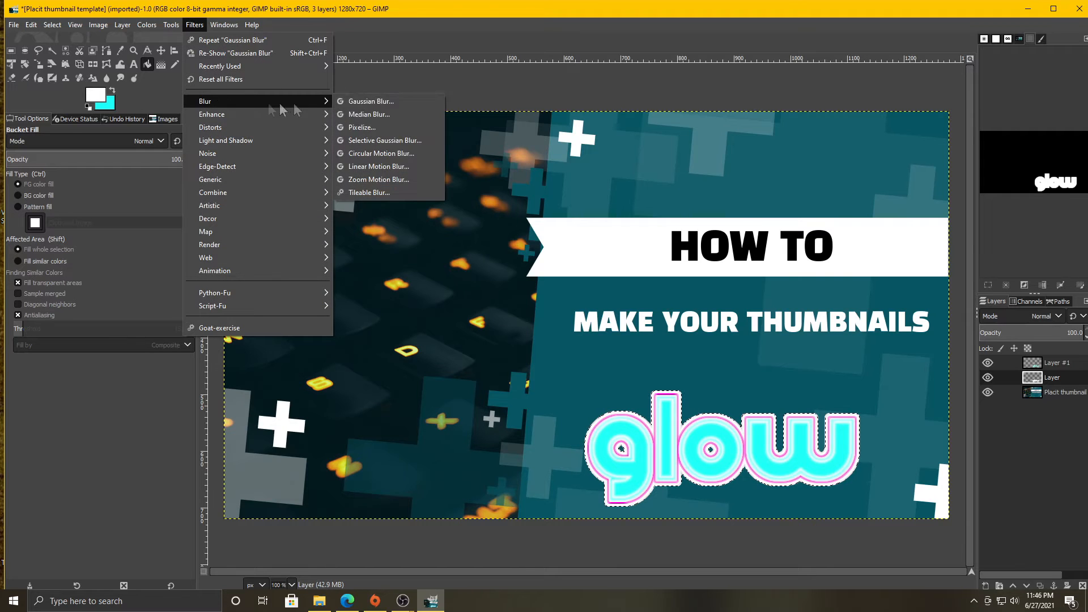
{"action": "left_click", "coordinate": [371, 104]}
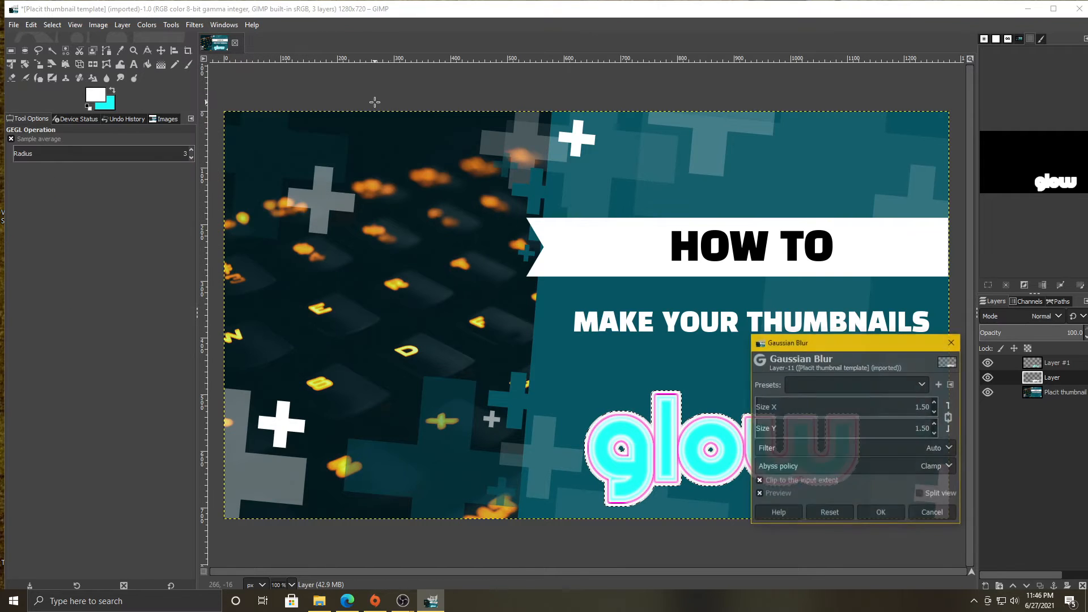
{"action": "left_click", "coordinate": [880, 513]}
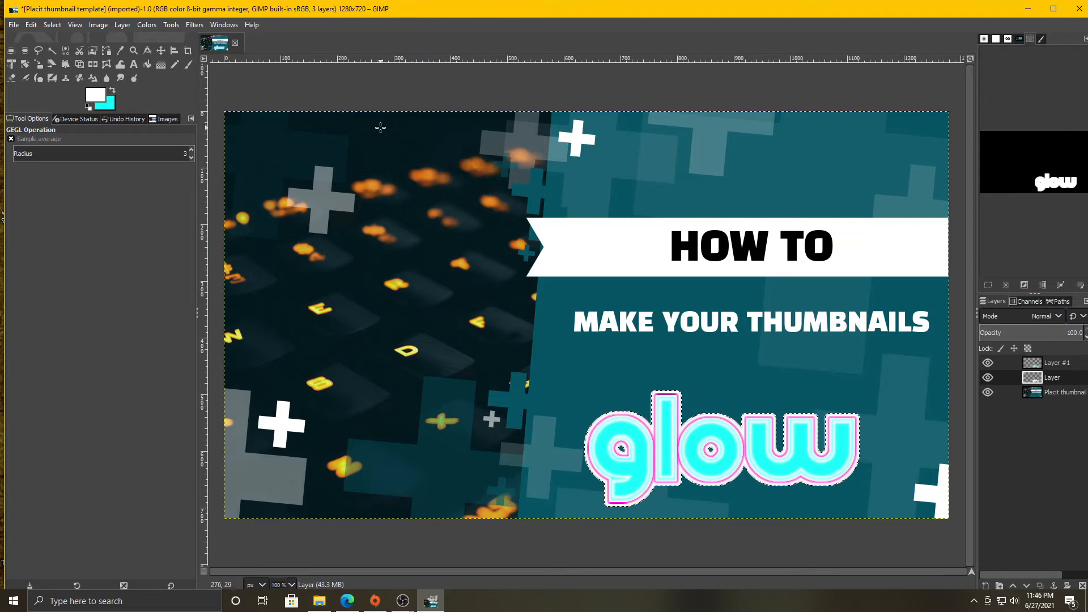
{"action": "left_click", "coordinate": [52, 24]}
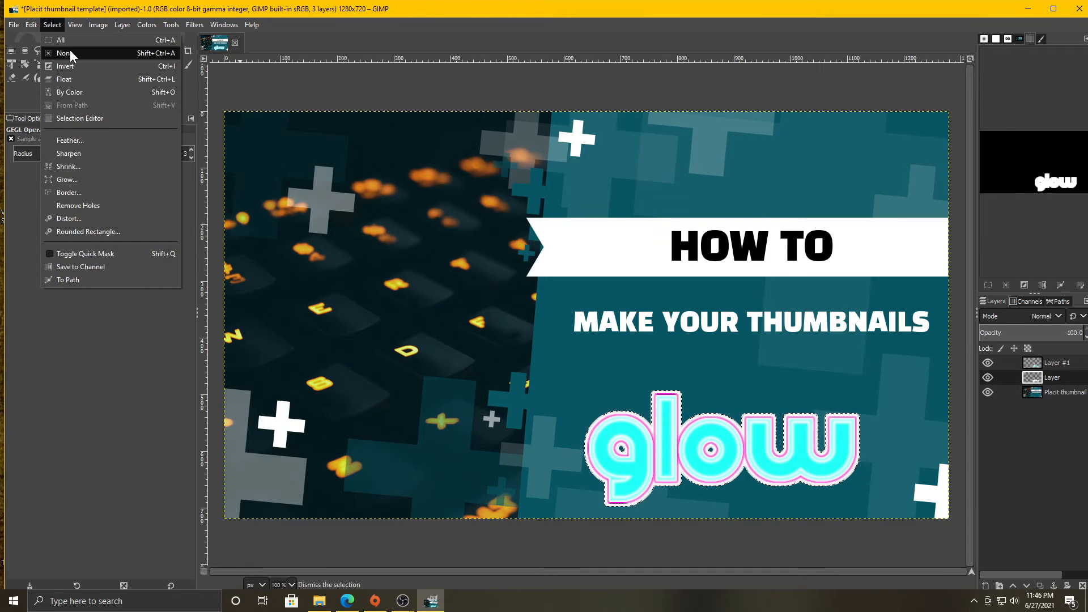
{"action": "left_click", "coordinate": [70, 49]}
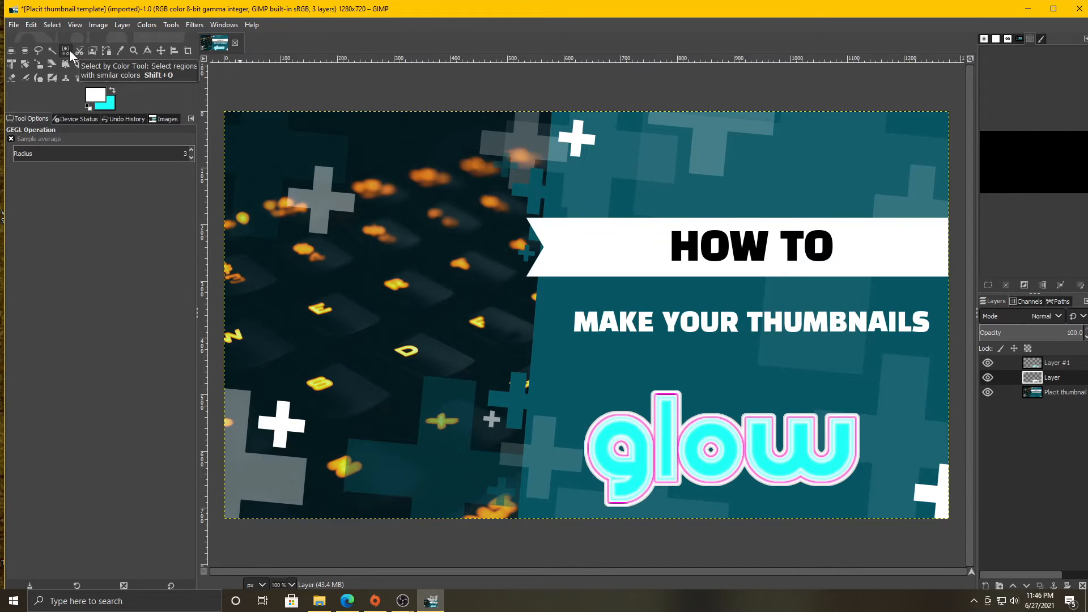